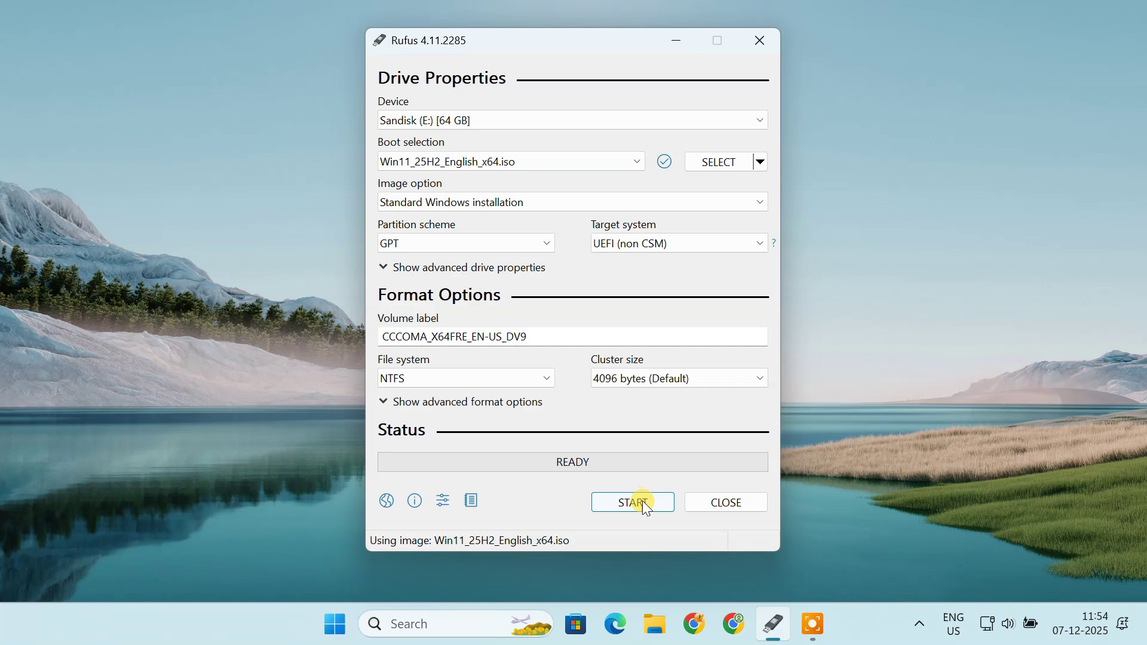
Write the Windows 11 ISO to the SanDisk USB with default install options, confirming data erasure.
left_click(643, 502)
left_click(673, 450)
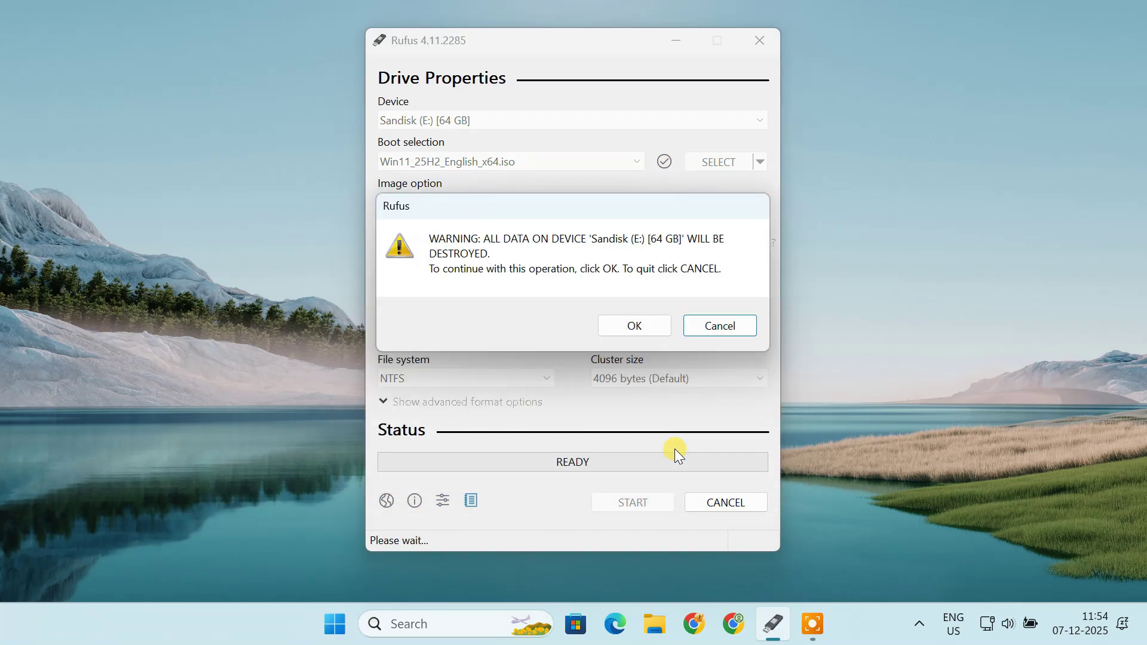
left_click(653, 323)
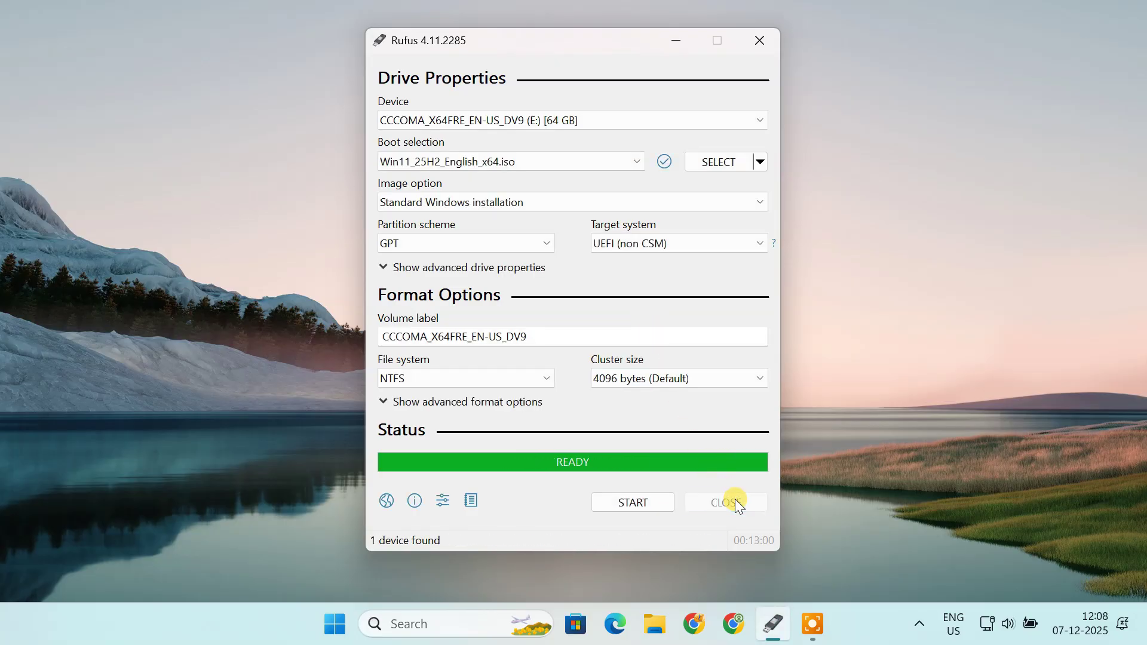
Close Rufus and open the CCCOMA_X64FRE_EN-US_DV9 drive in File Explorer.
left_click(735, 500)
left_click(682, 632)
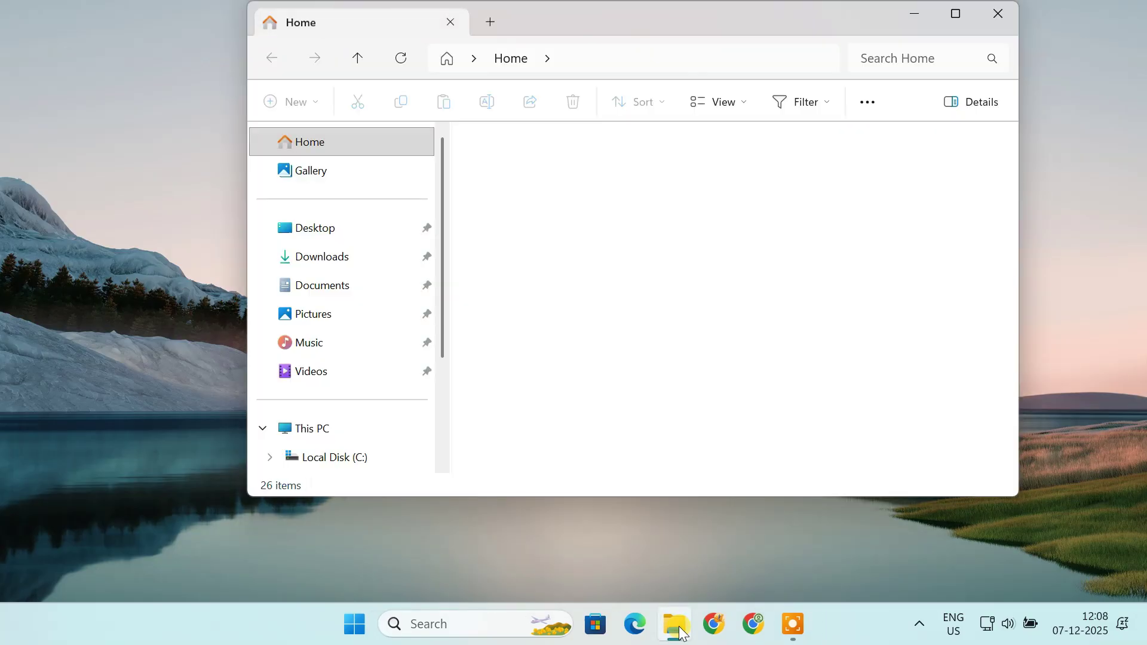
left_click(359, 427)
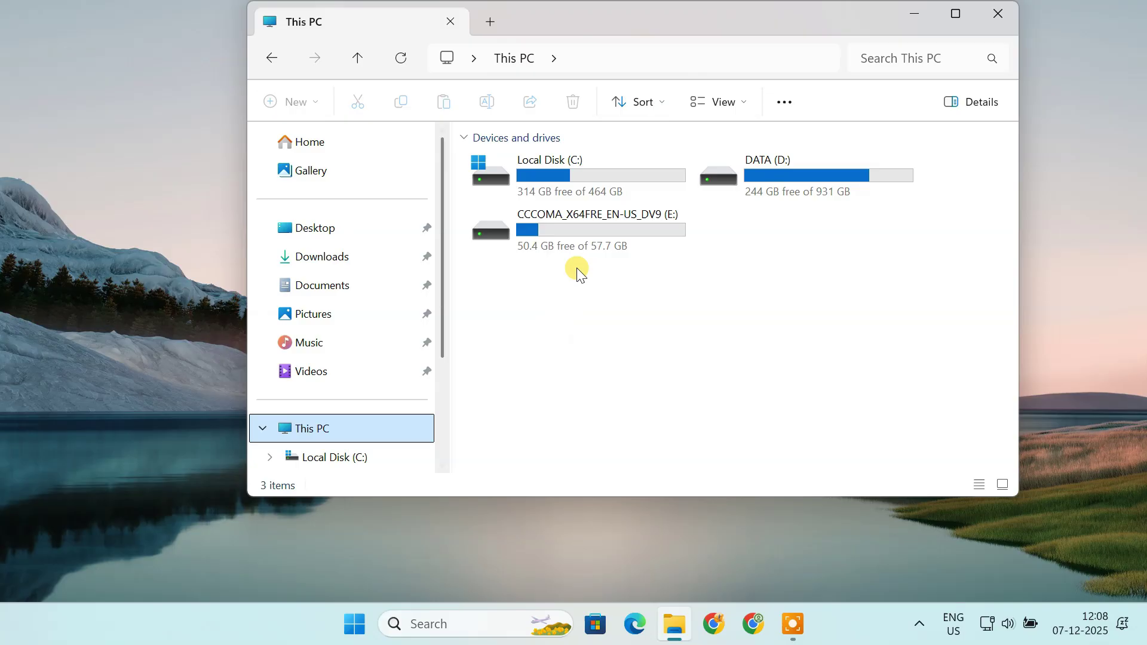
left_click(583, 228)
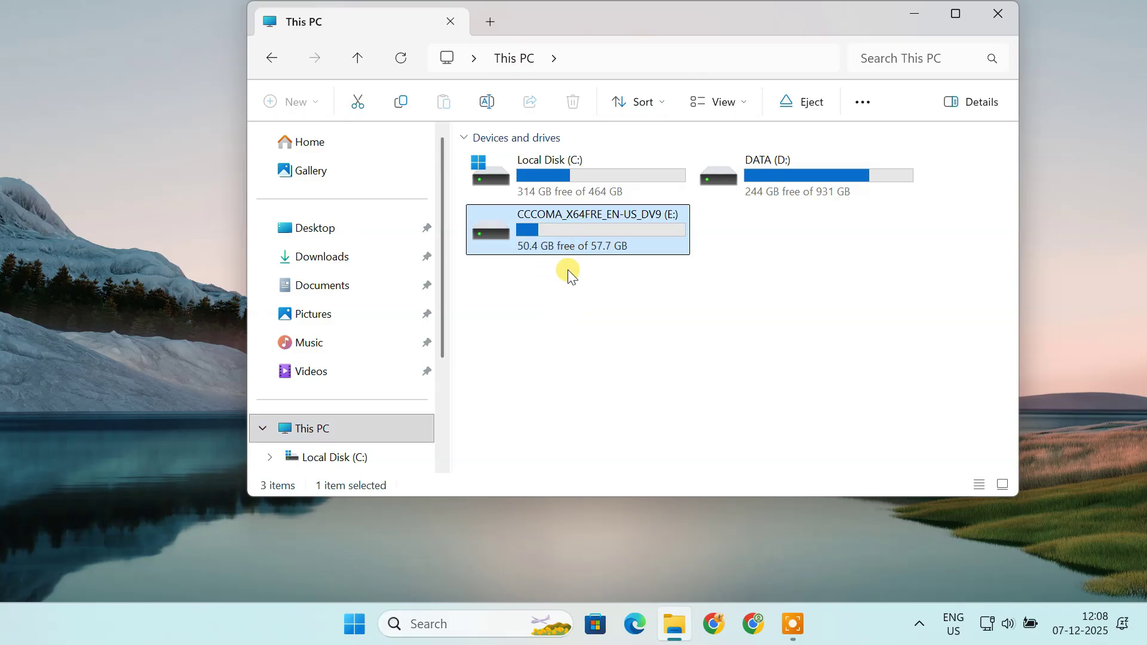
double_click(583, 229)
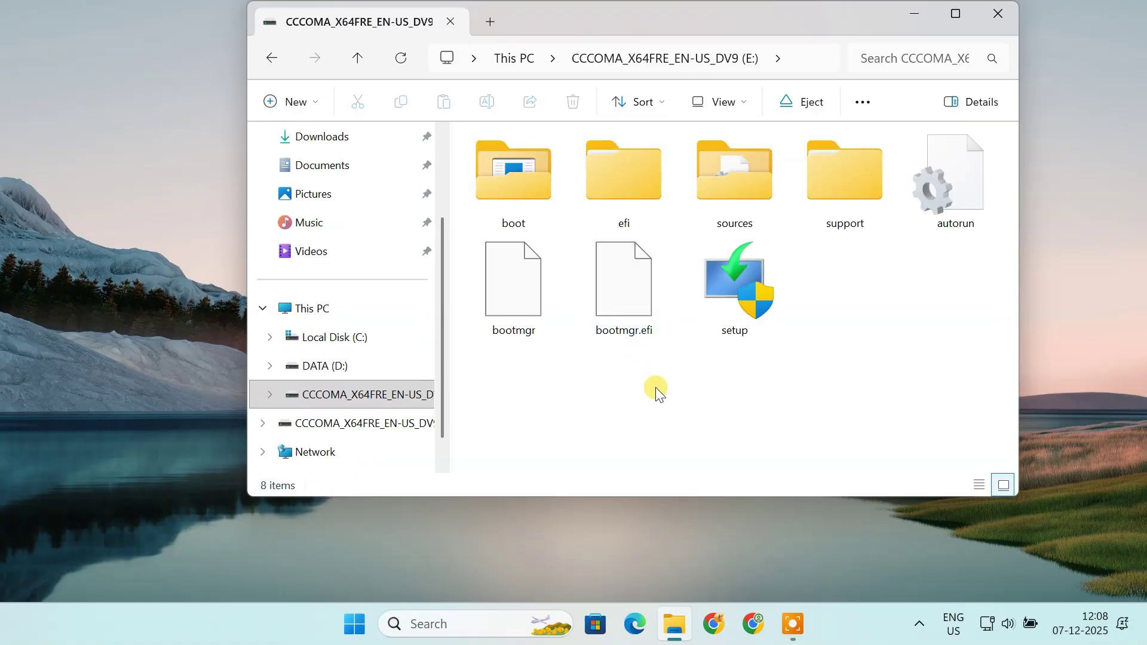
Create a New Text Document with its default name in the drive's root.
right_click(654, 386)
mouse_move(708, 267)
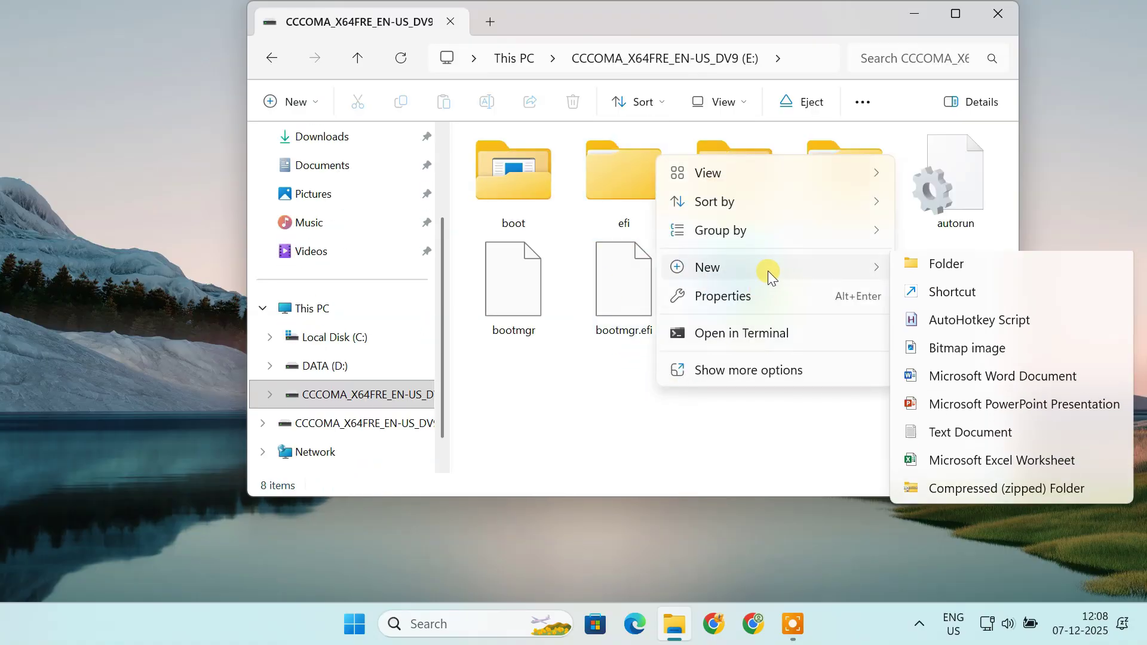
left_click(979, 443)
left_click(908, 406)
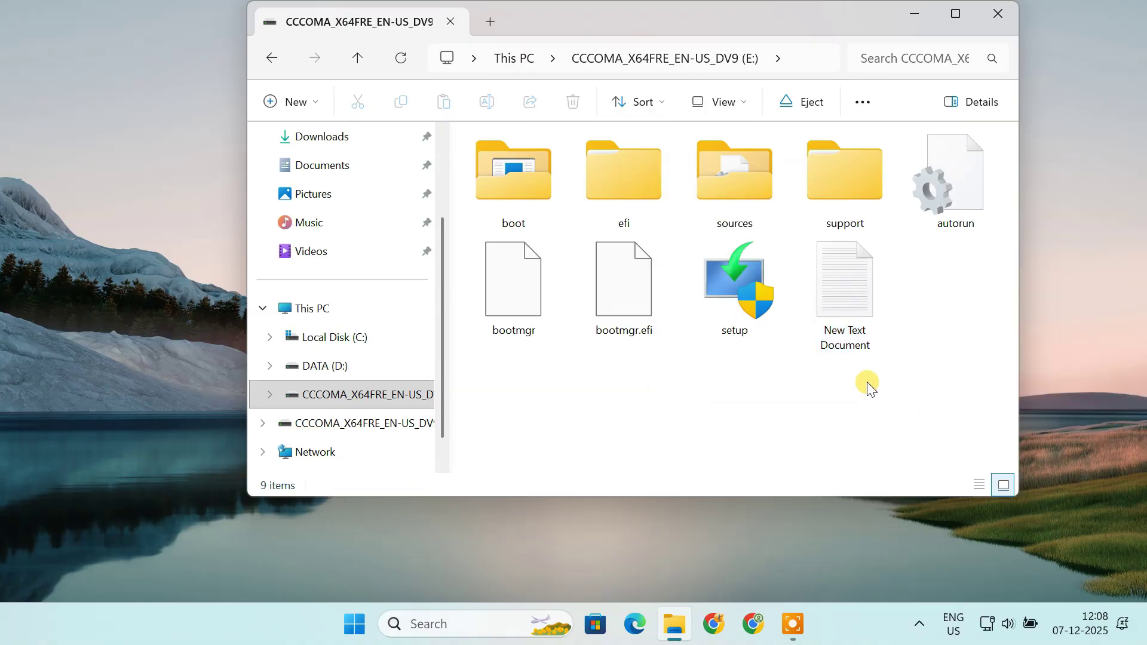
Paste the three BypassNRO command lines into the new text document.
double_click(847, 304)
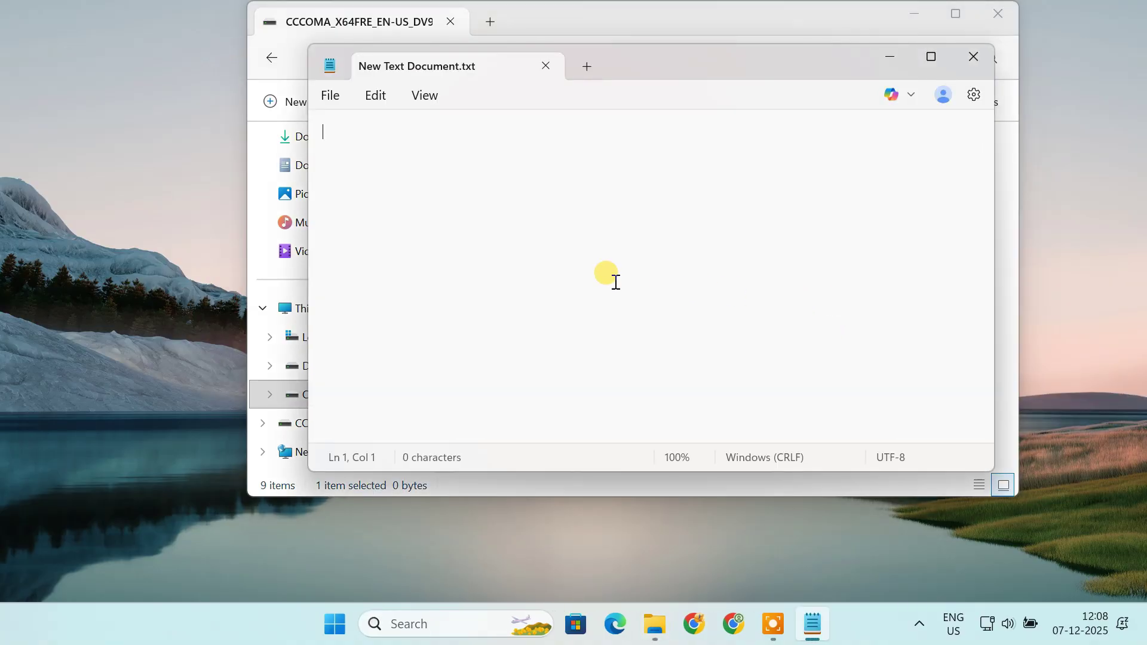
right_click(439, 180)
left_click(489, 134)
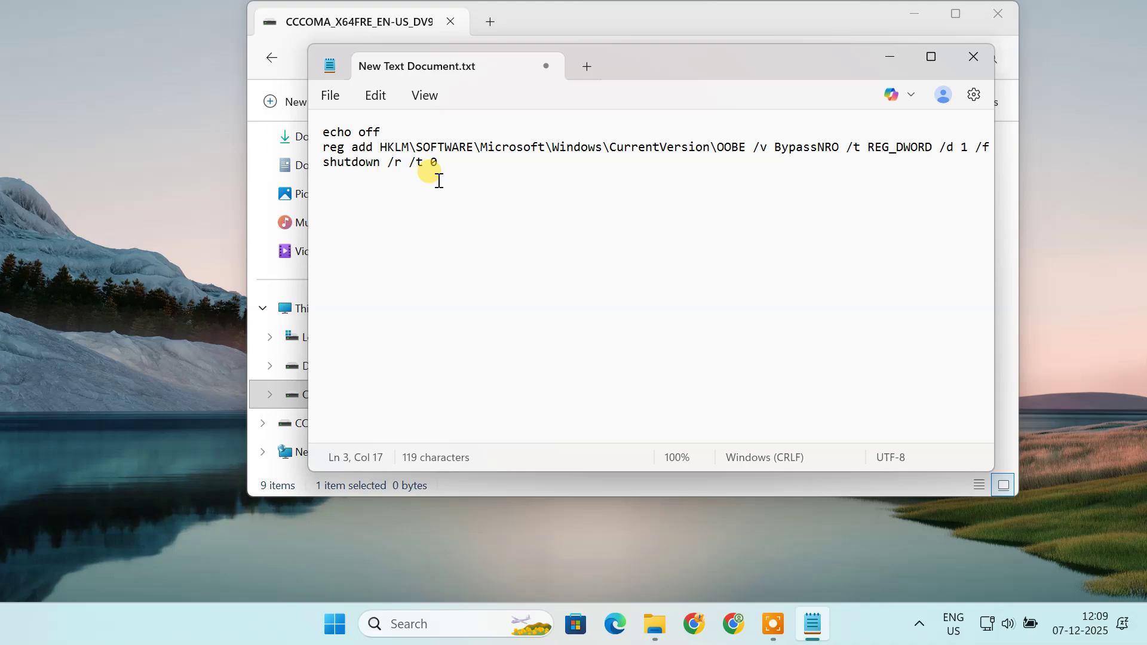
left_click_drag(323, 130, 462, 171)
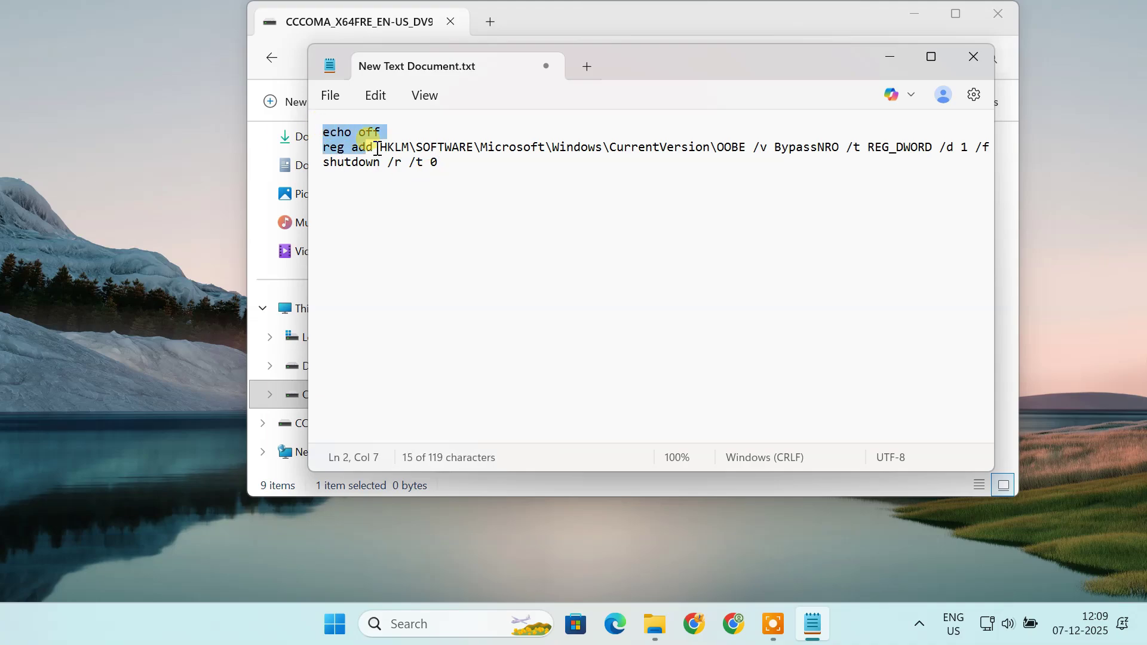
left_click(461, 171)
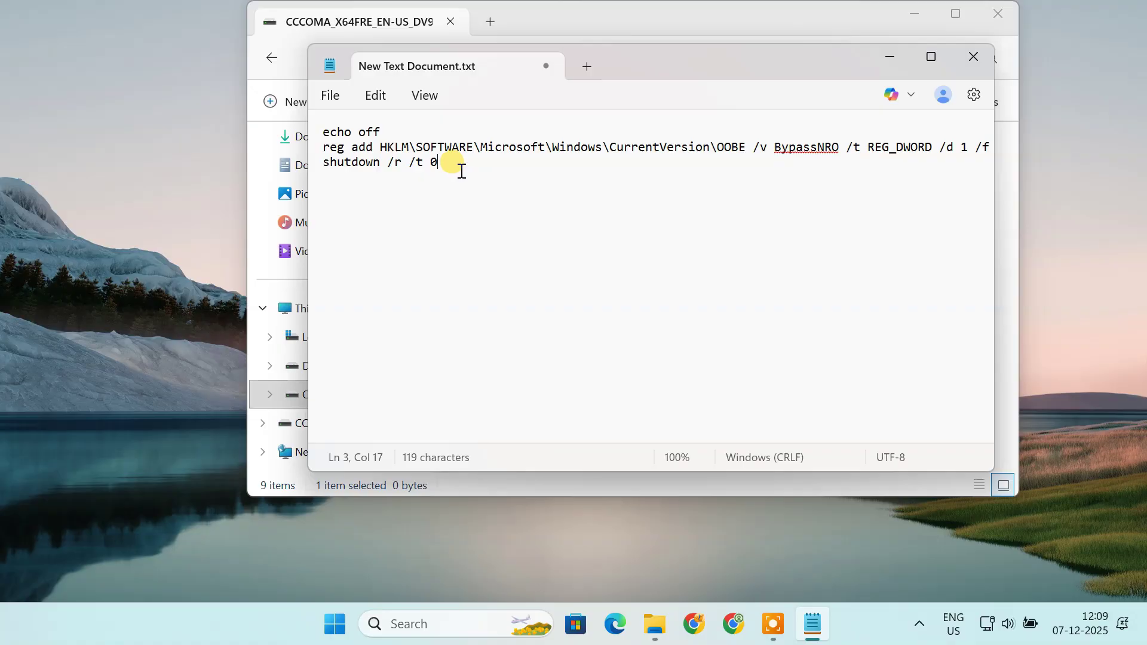
Save the document to the USB drive as bypass.cmd with file type All files.
left_click(331, 101)
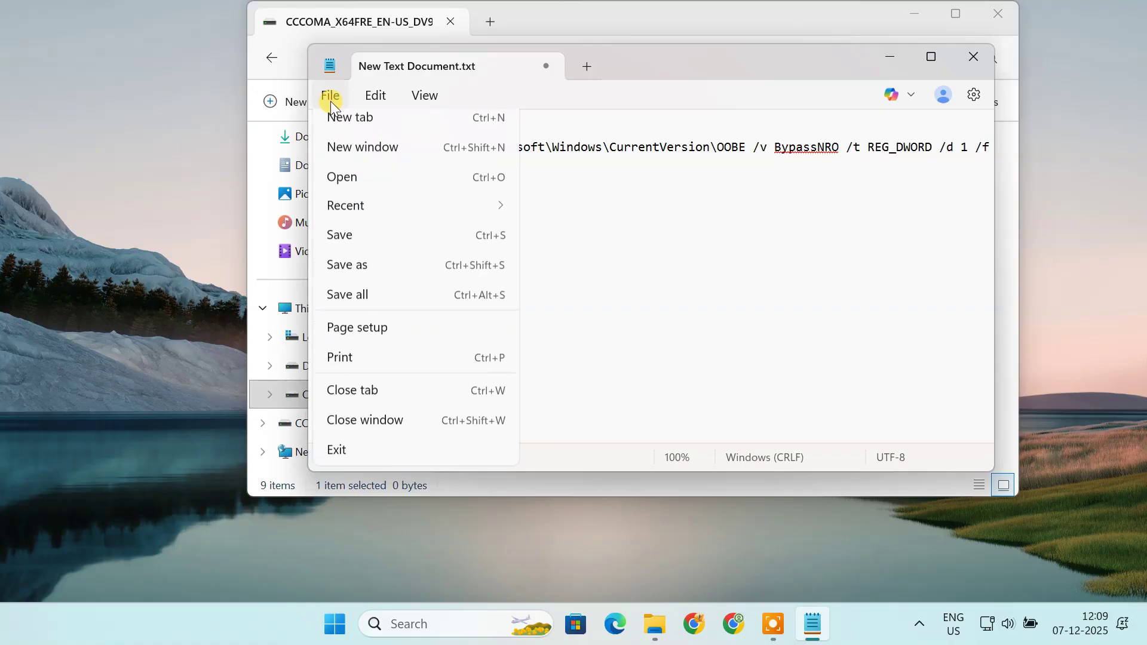
left_click(388, 273)
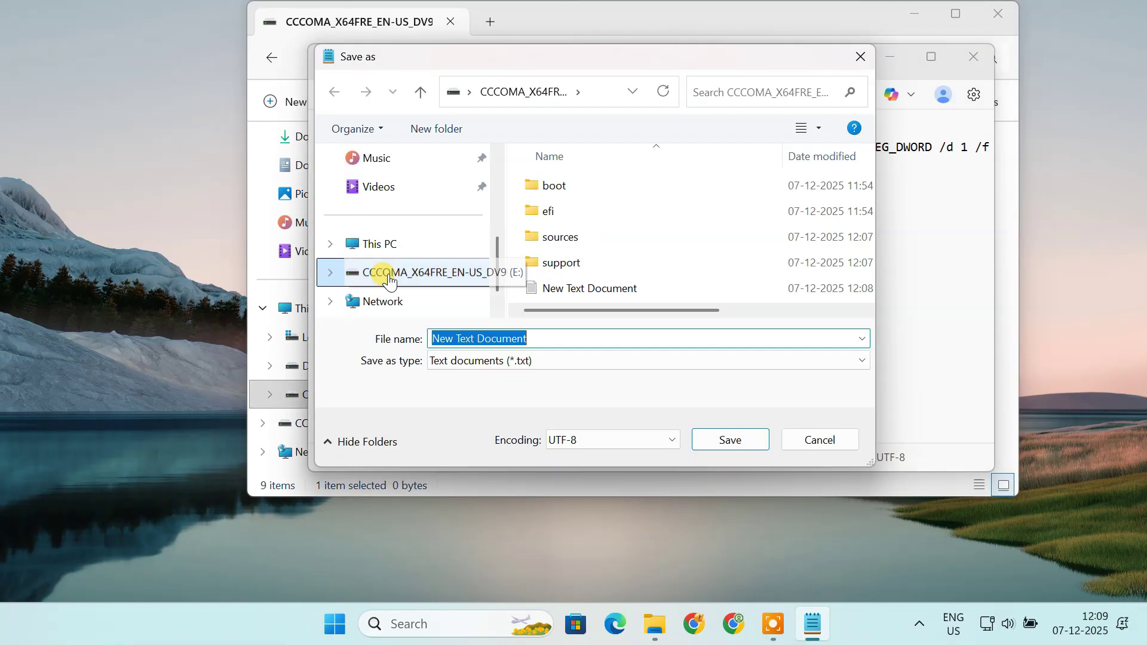
left_click(525, 359)
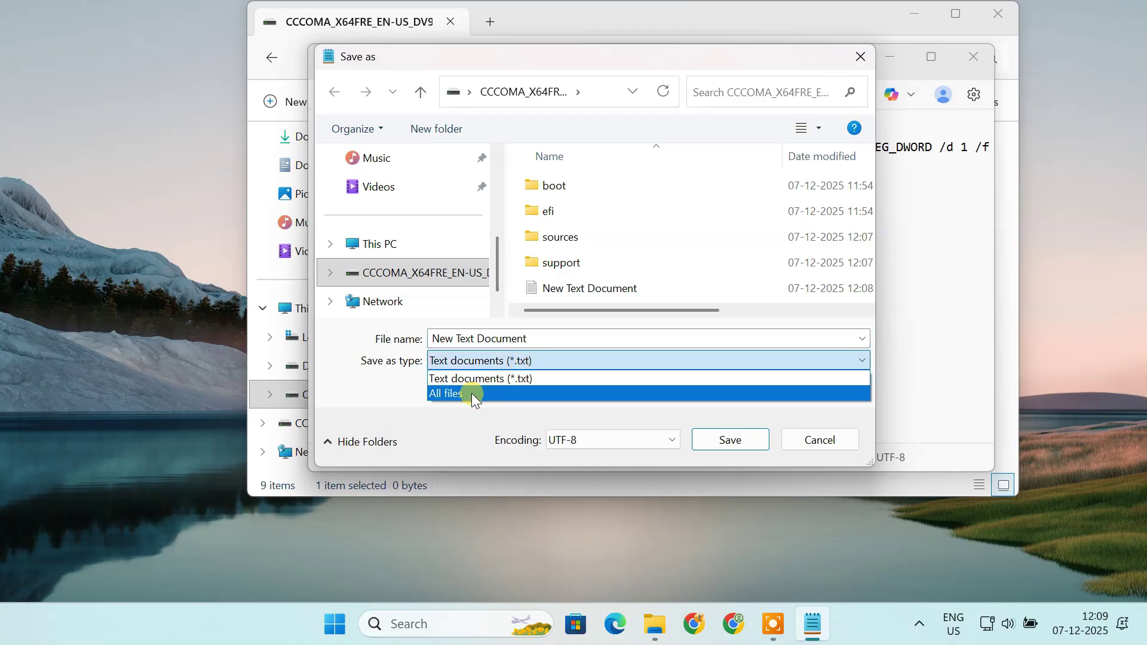
left_click(471, 394)
left_click(537, 336)
key("BackSpace")
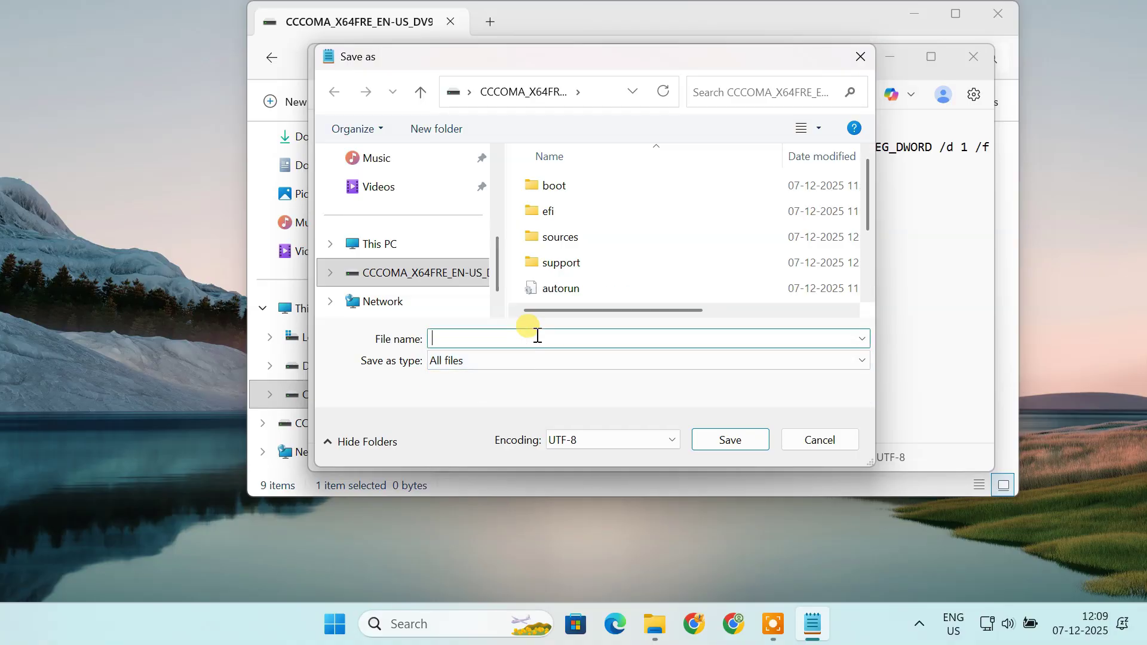
type("bypass.")
type("cmd")
left_click(729, 442)
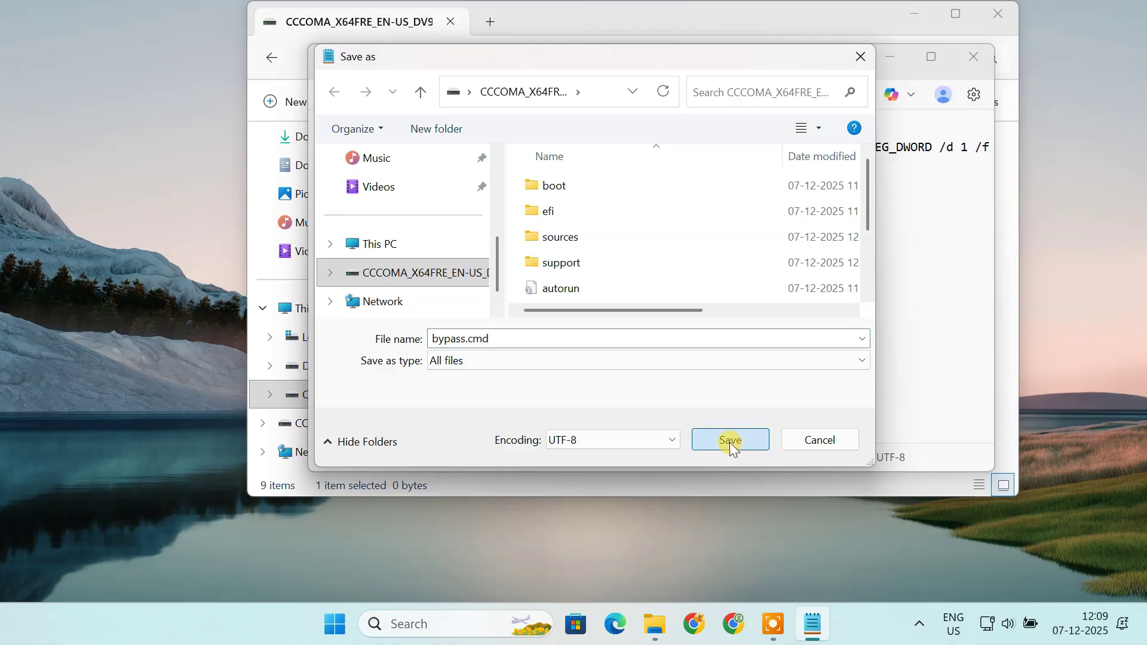
Close Notepad, confirm the bypass file is 121 bytes, and close File Explorer.
left_click(980, 54)
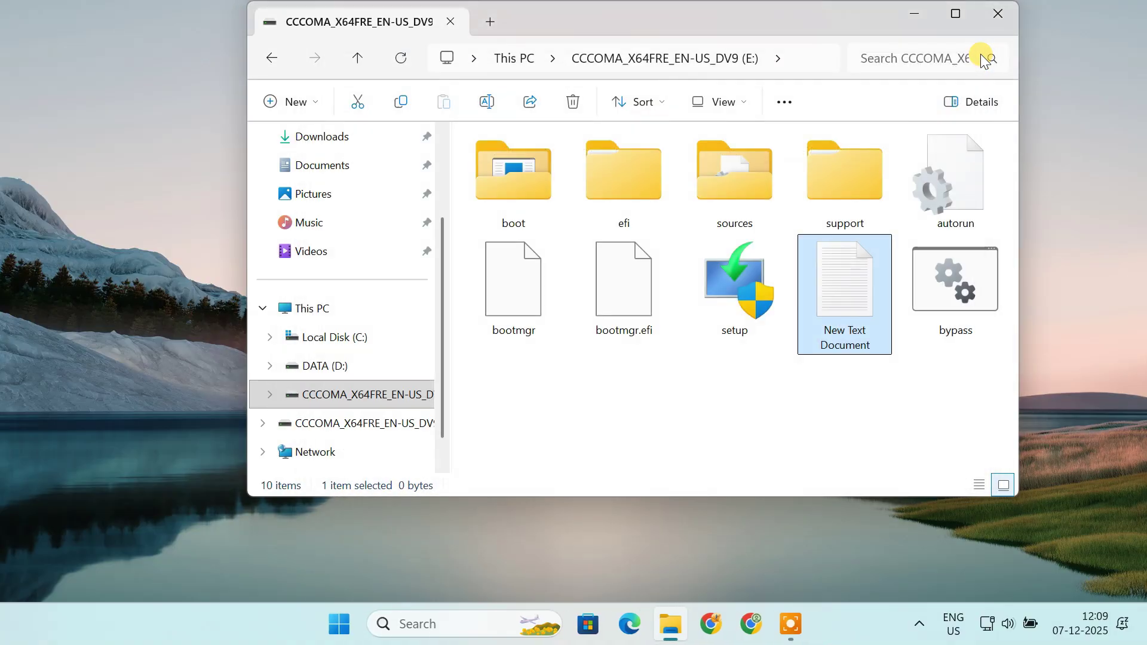
left_click(962, 301)
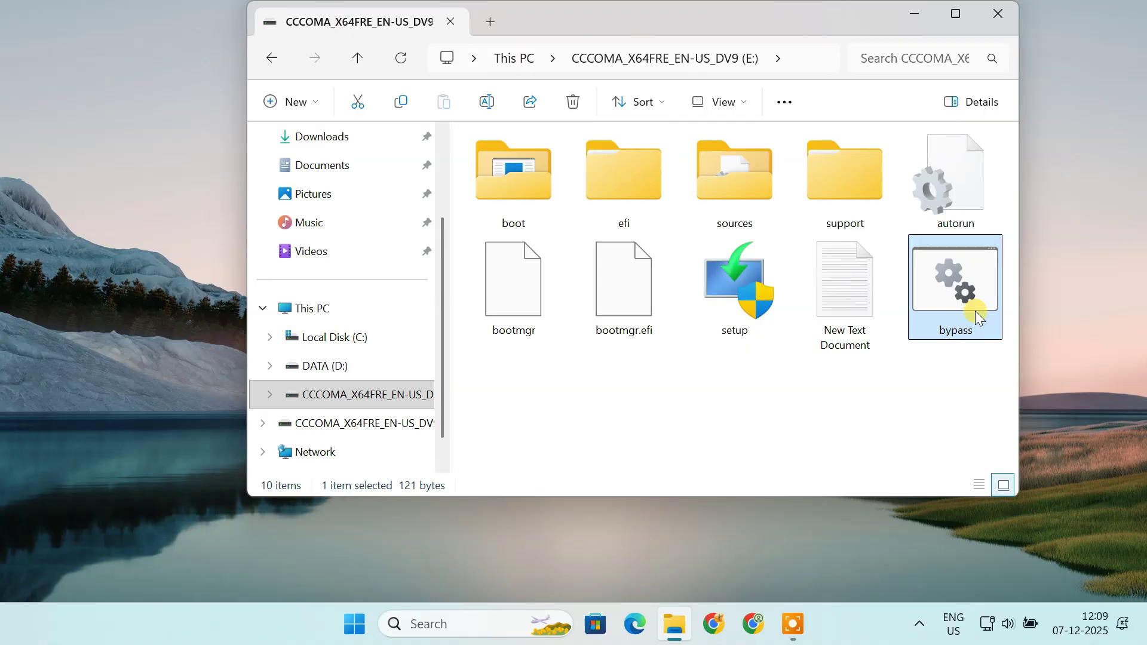
left_click(381, 310)
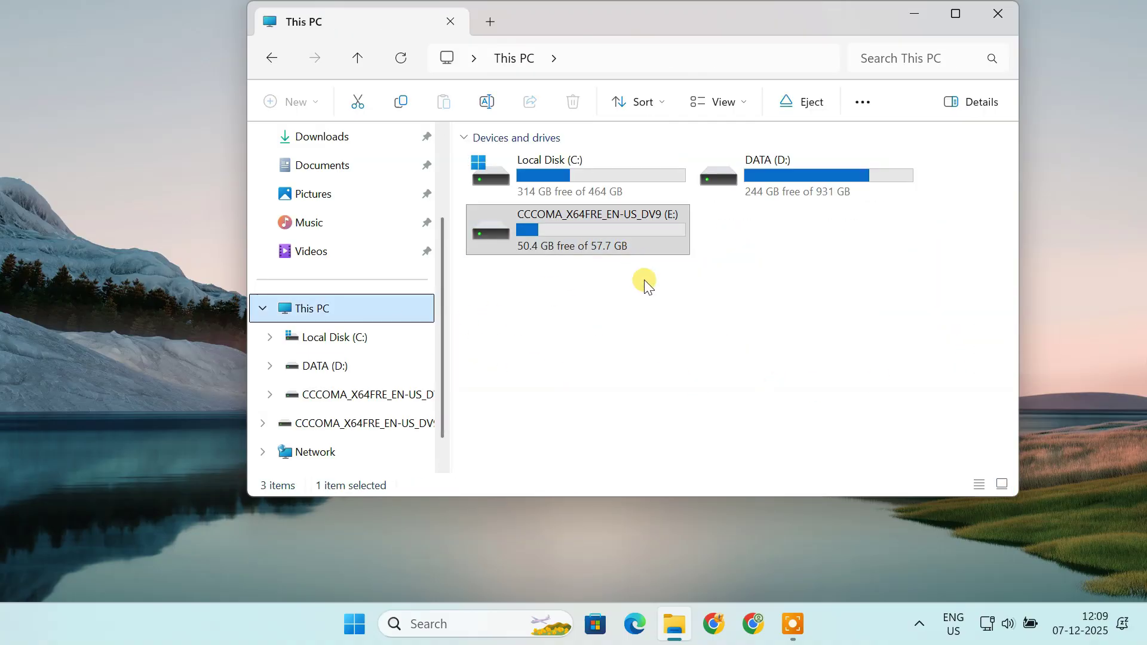
left_click(991, 22)
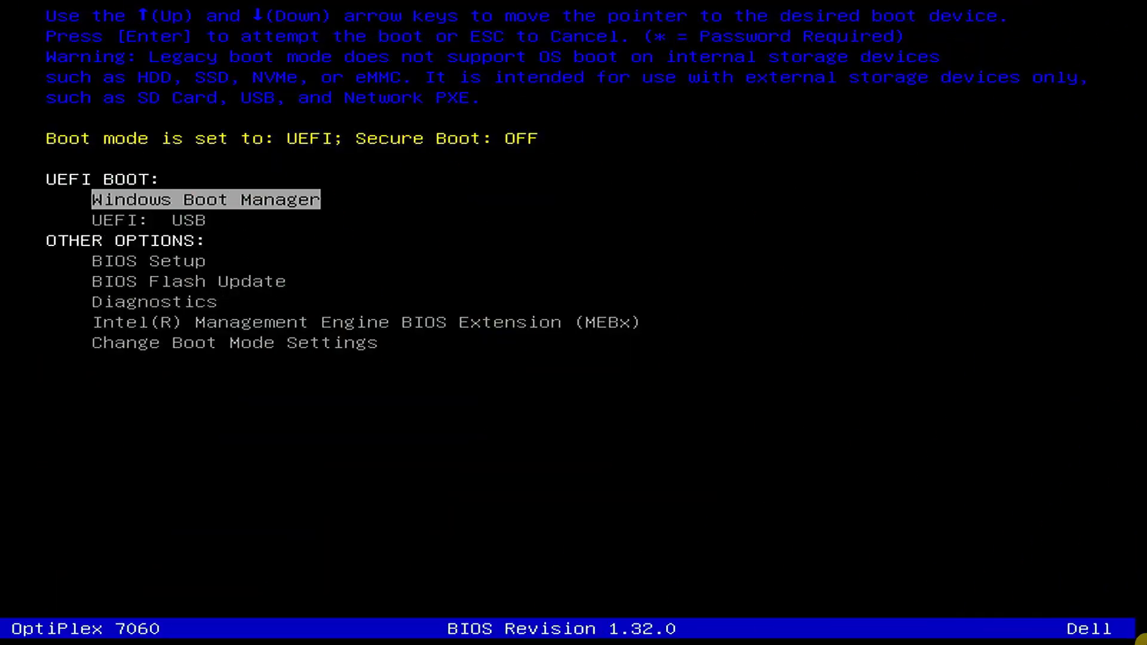
Boot from UEFI: USB in the F12 menu and run Windows 11 Setup through Install.
key("Down")
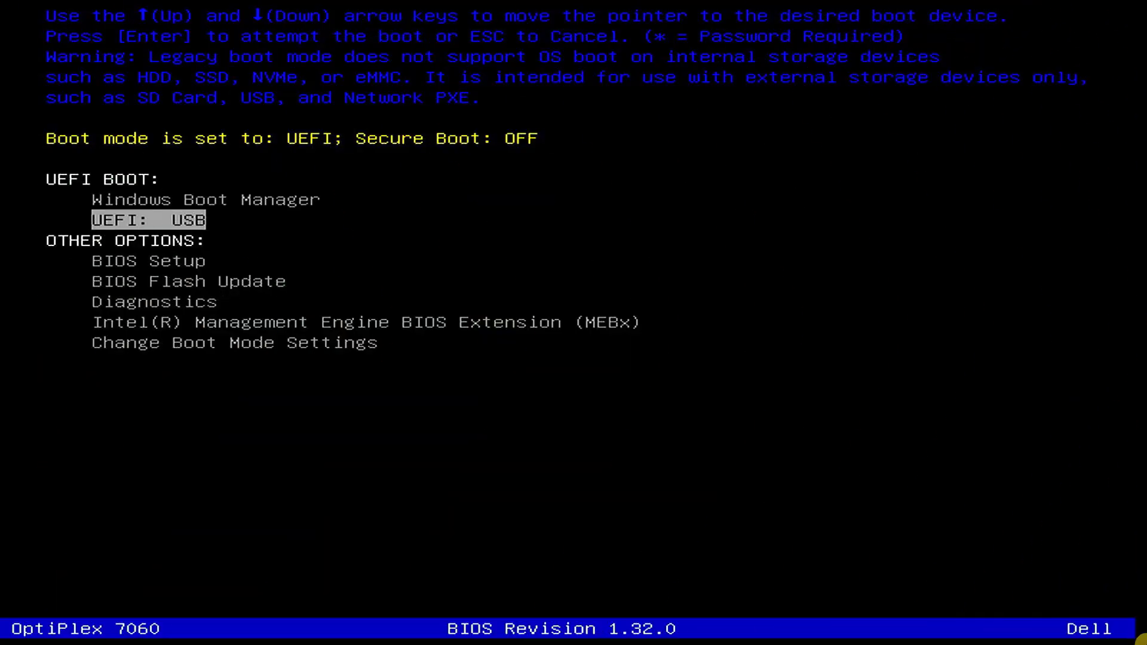
key("Return")
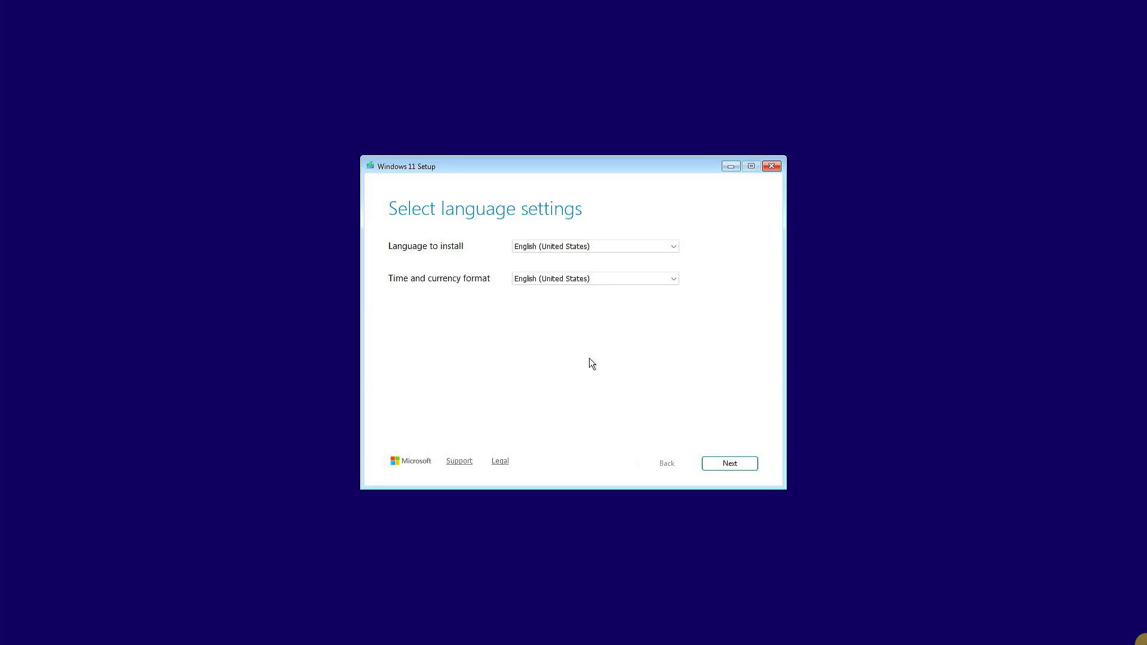
left_click(716, 462)
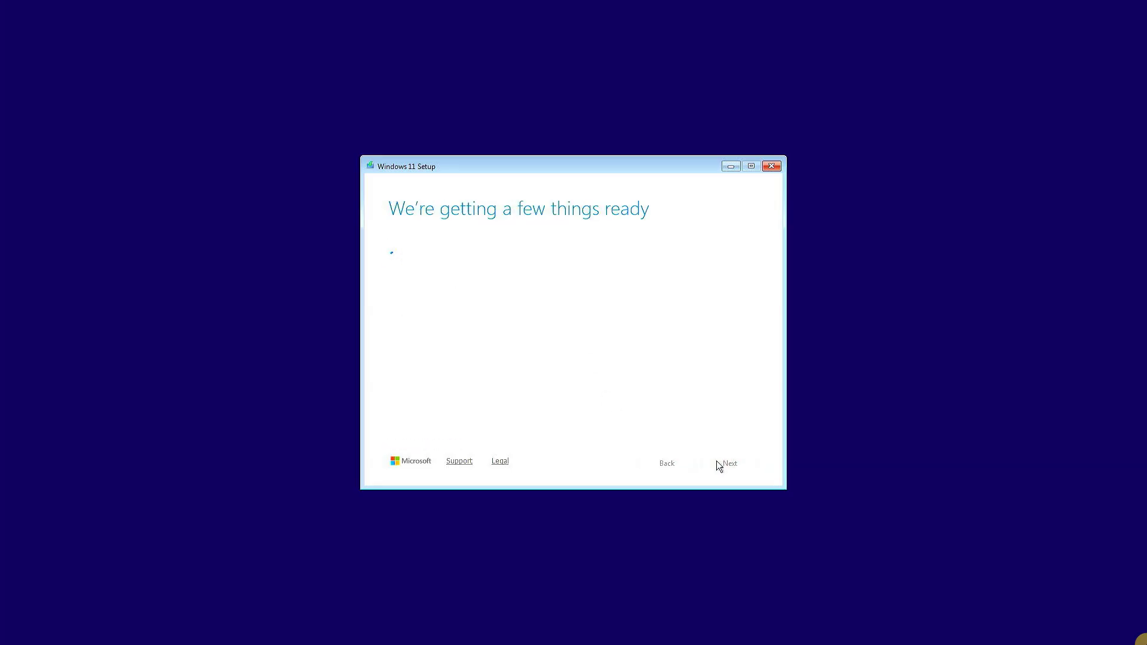
left_click(723, 463)
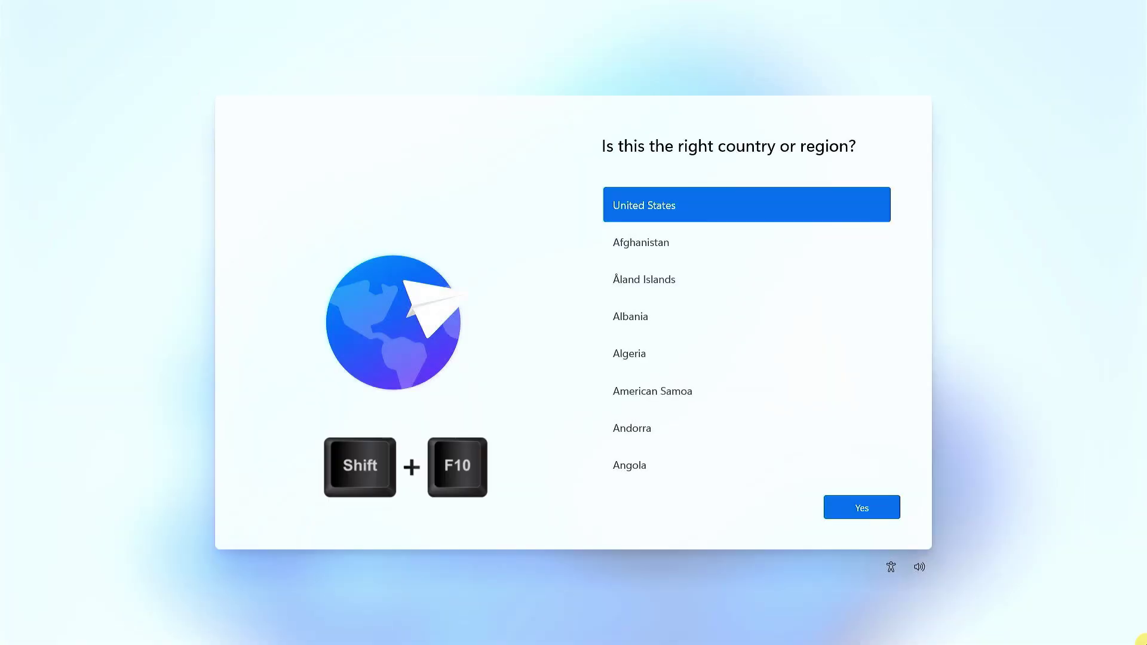
Open a Command Prompt with Shift+F10 and run diskpart's list volume.
key("shift+F10")
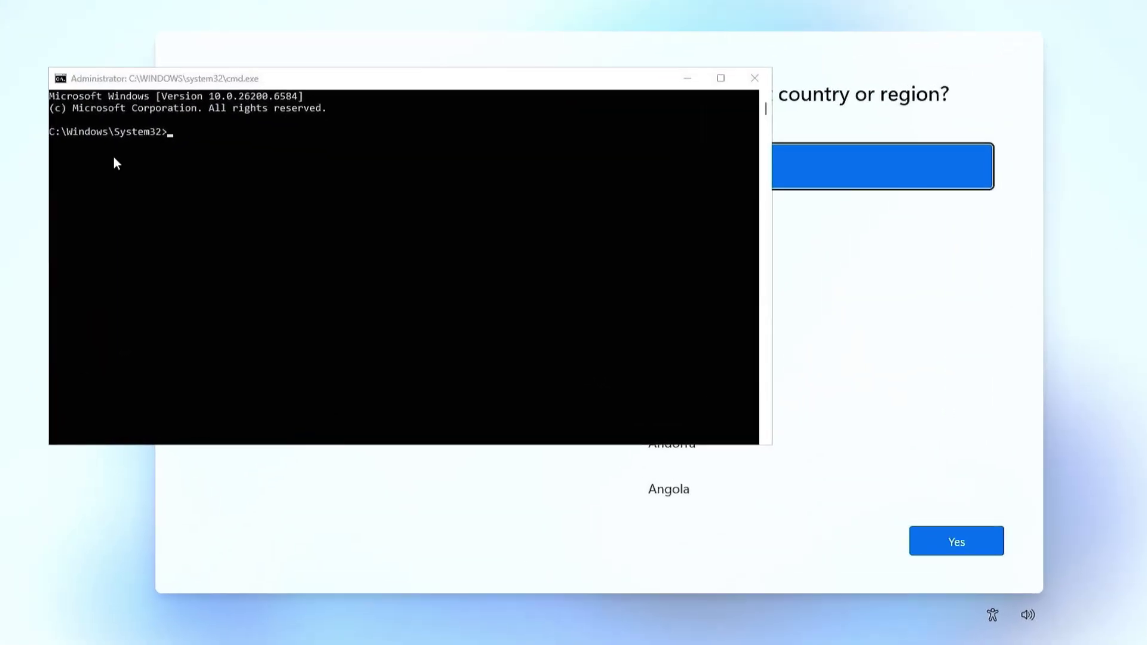
left_click(241, 168)
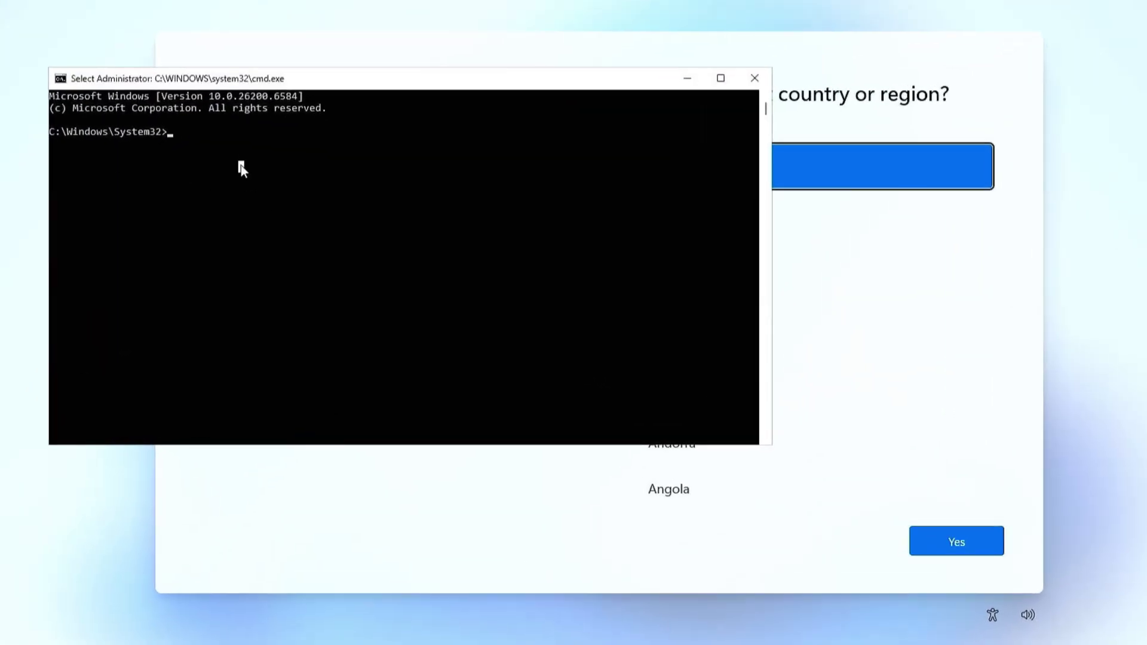
type("diskpart")
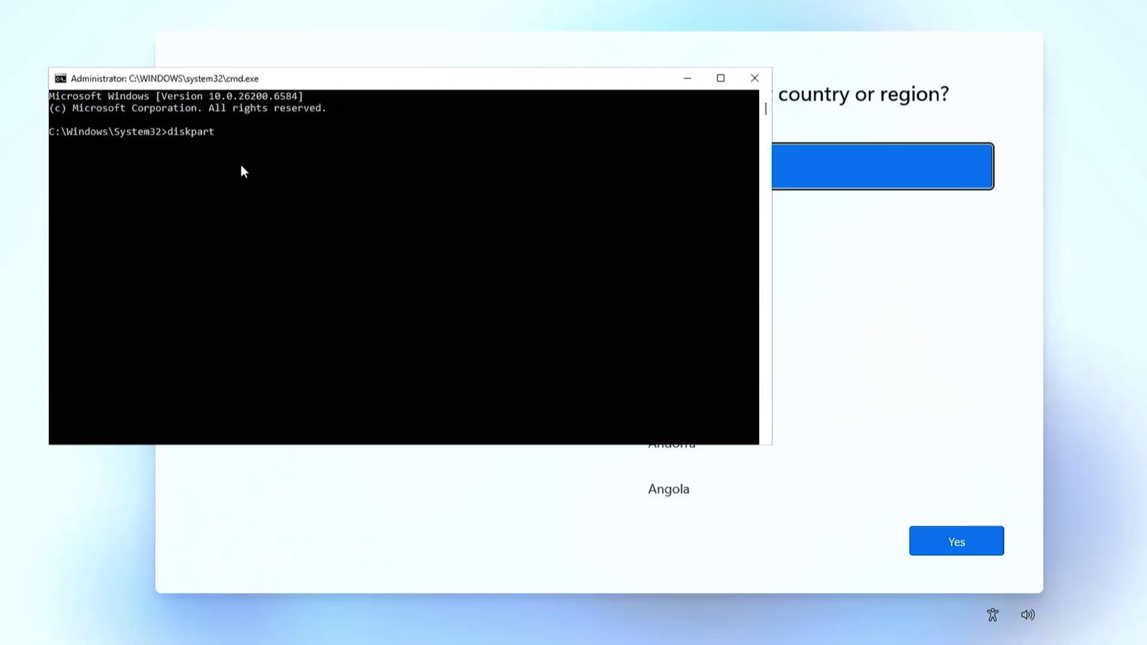
key("Return")
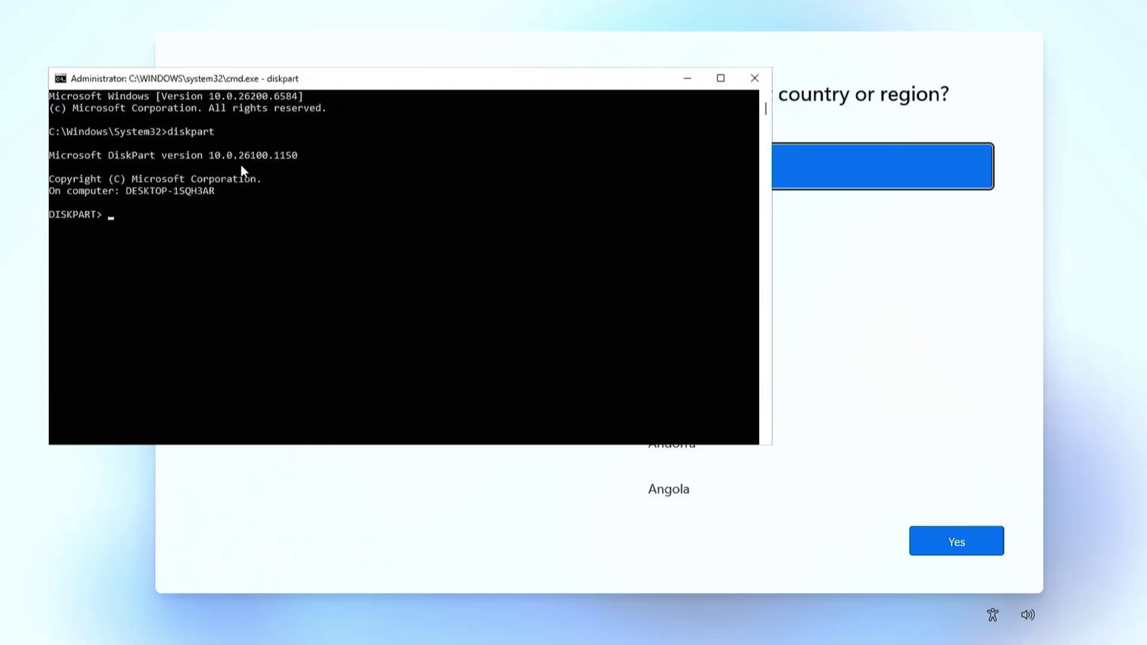
type("list volume")
key("Return")
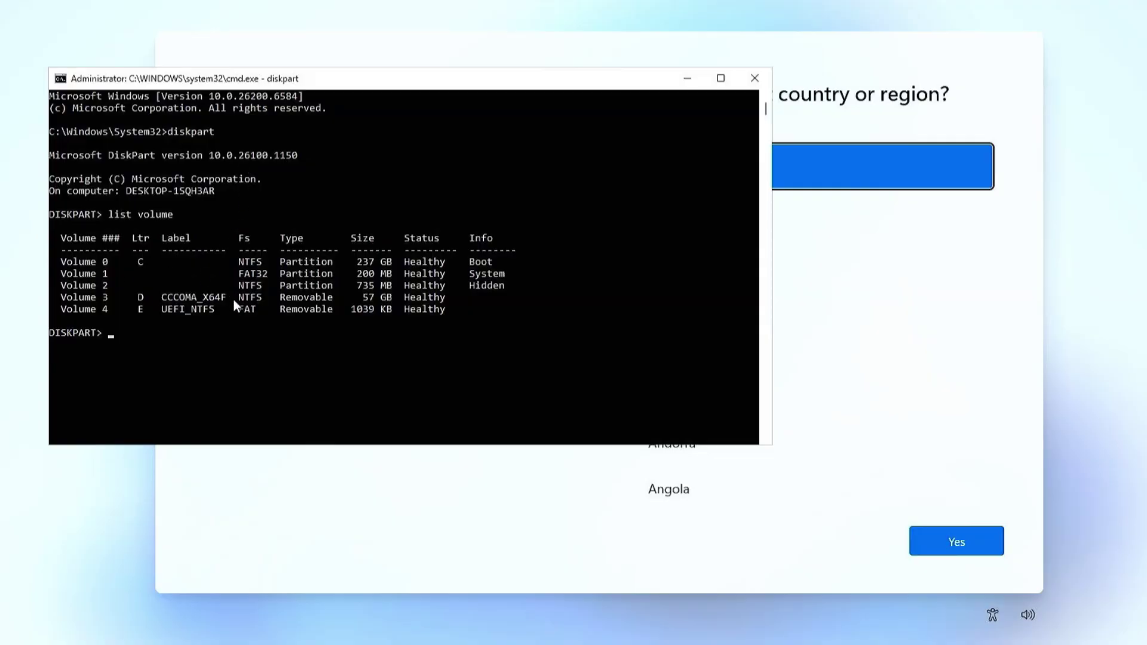
Identify Volume 3 as USB drive D, then exit DiskPart.
left_click_drag(63, 295, 444, 298)
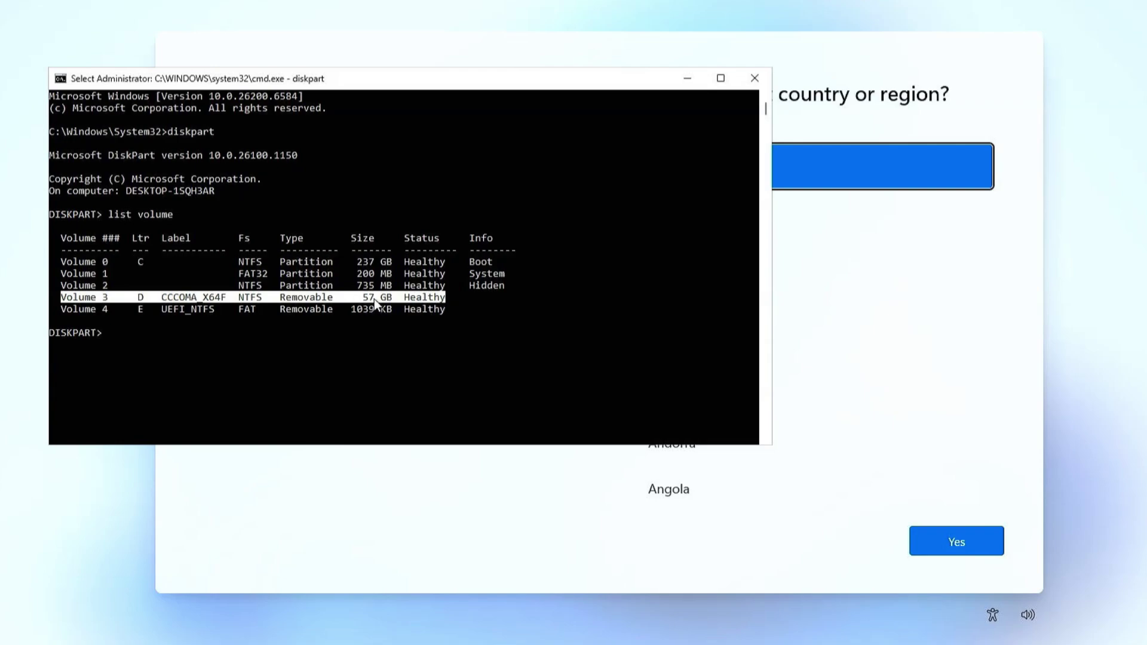
left_click(141, 298)
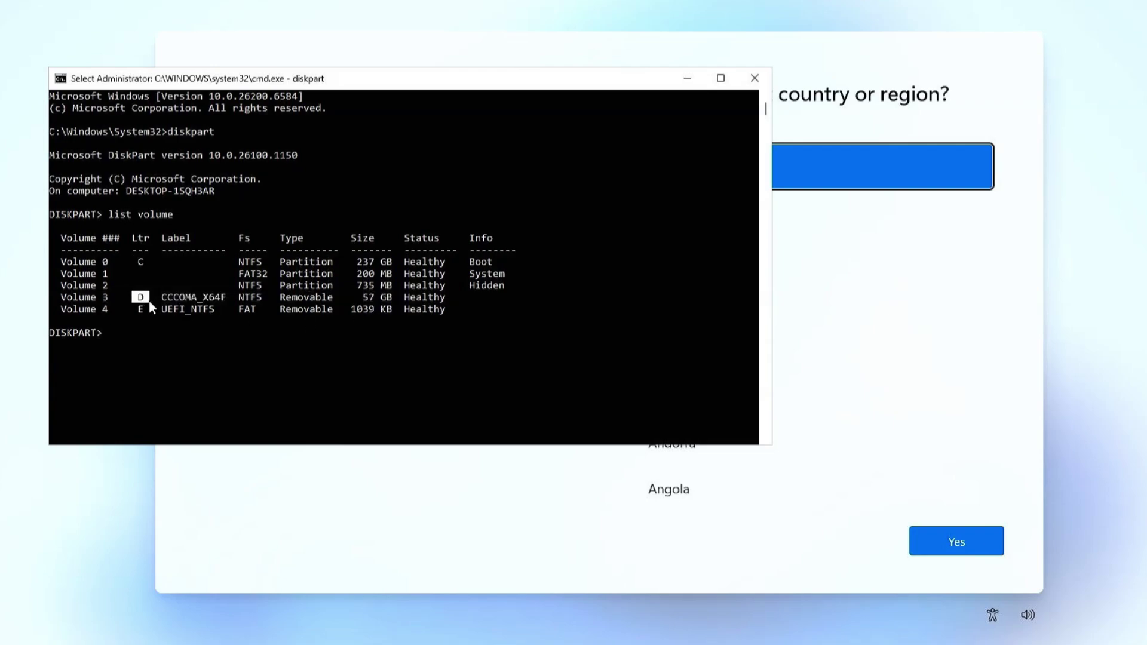
type("exit")
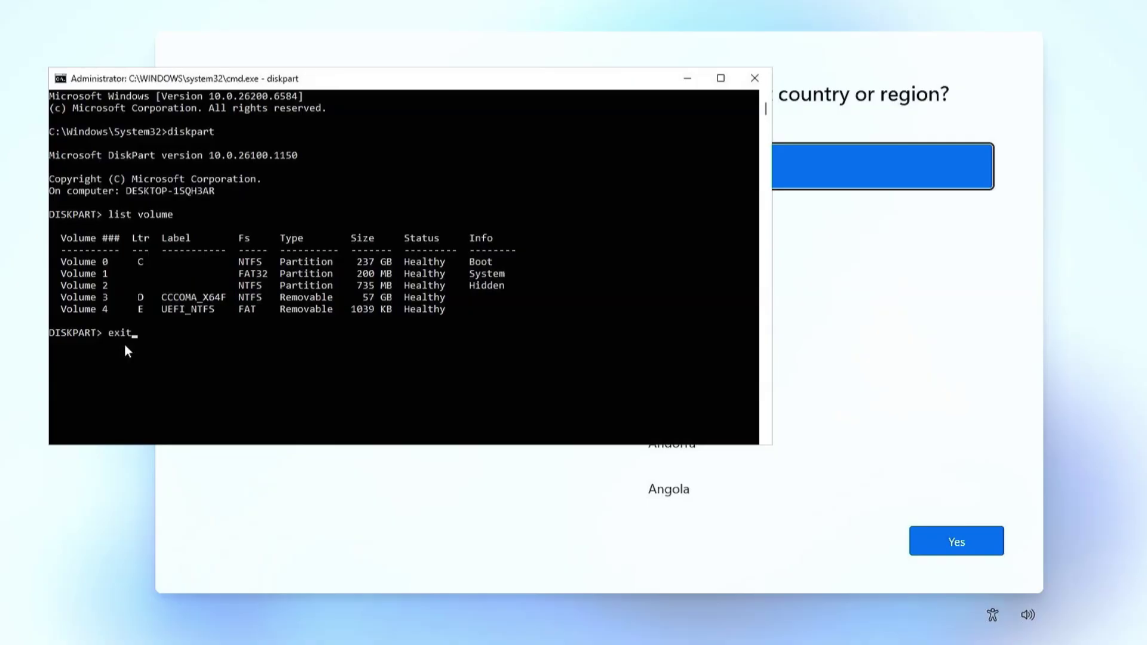
key("Return")
type("D:")
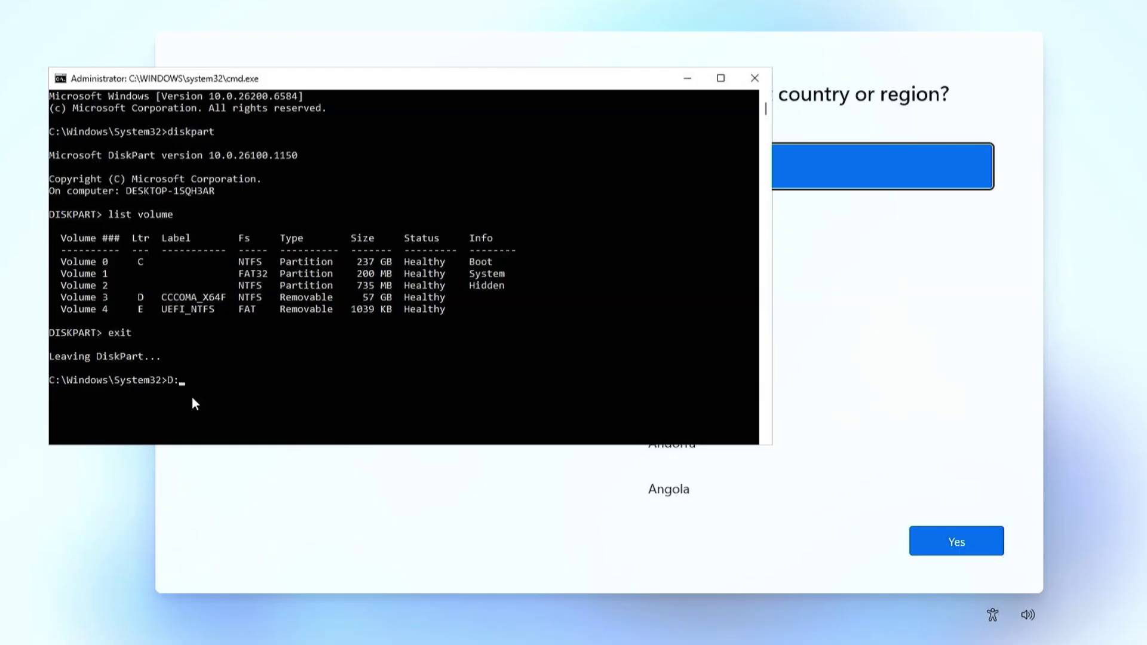
Switch to drive D: and run bypass.cmd.
key("Return")
type("bypass")
type(".cmd")
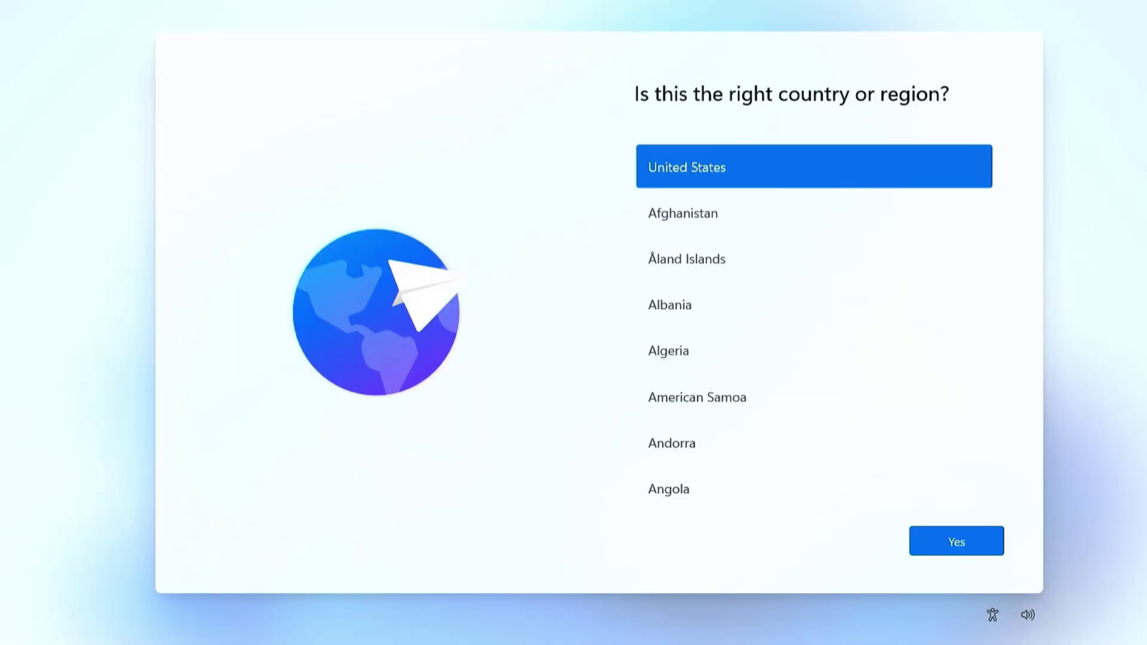
Confirm United States as the country and enter a name for the local account.
left_click(945, 551)
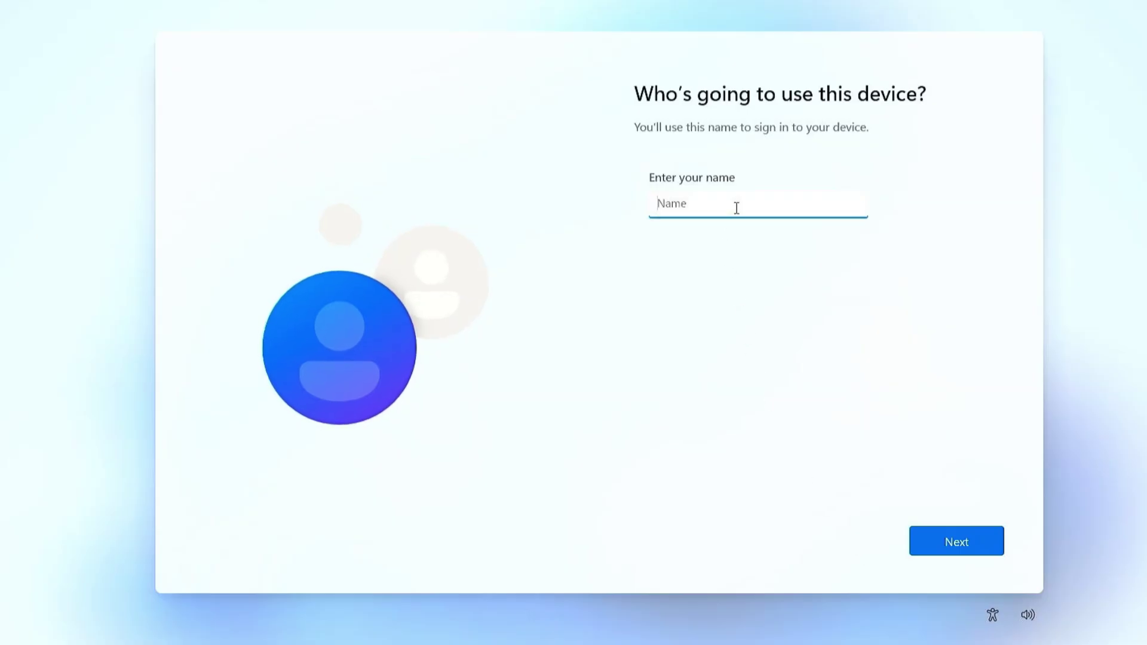
type("Mike")
key("Return")
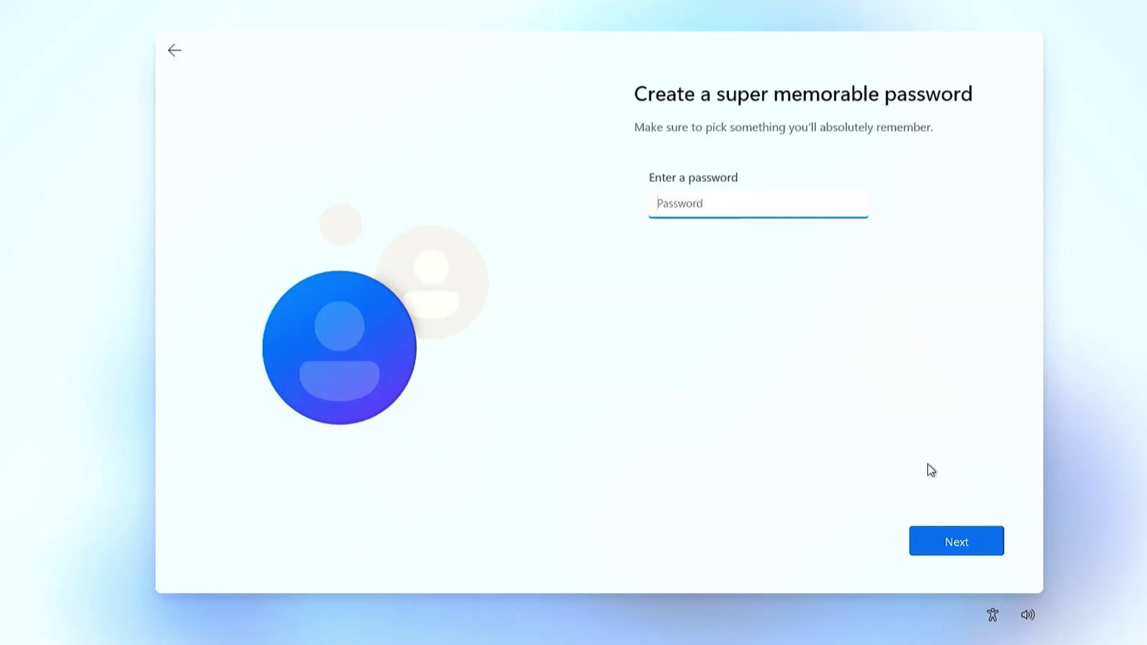
Leave the password empty and accept the default privacy settings.
left_click(961, 538)
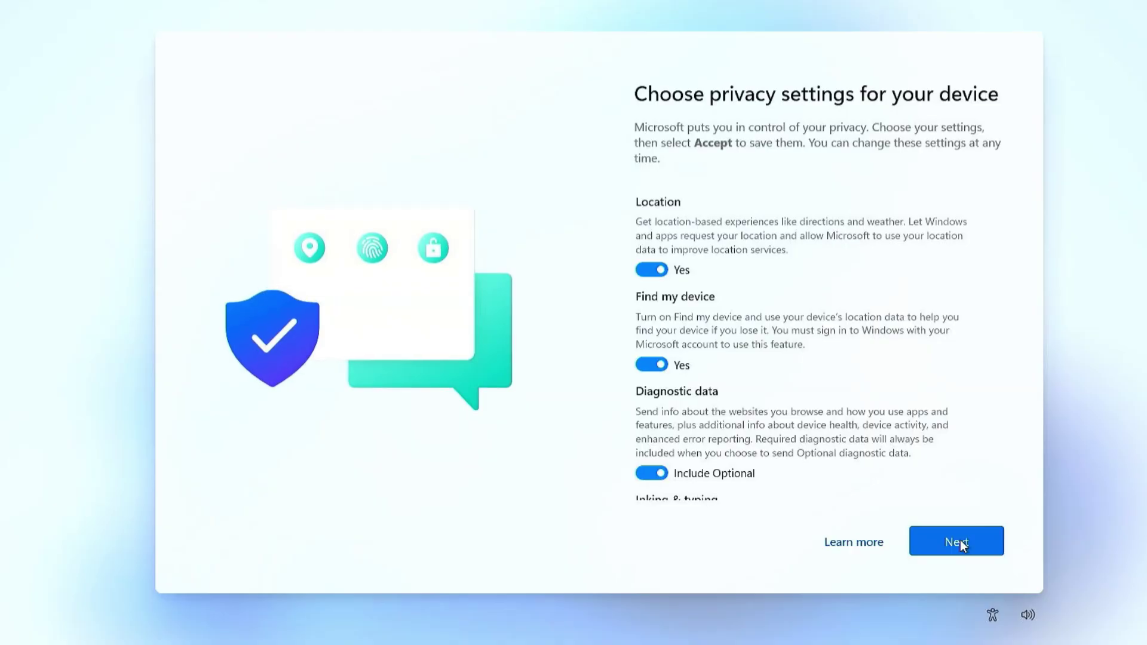
left_click(959, 539)
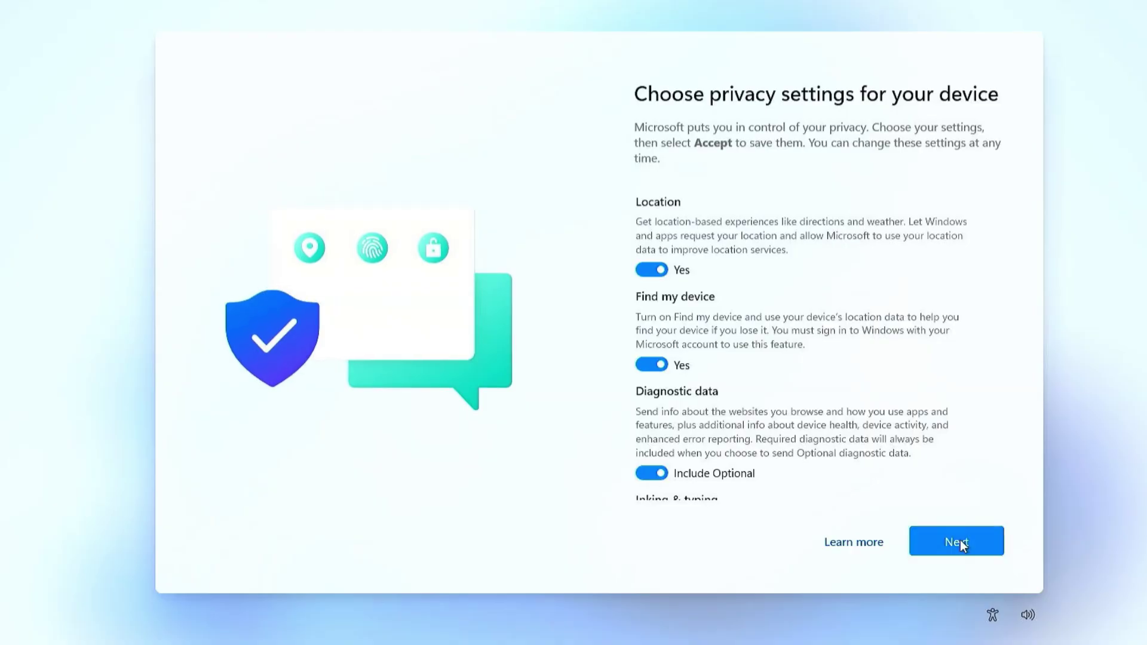
left_click(959, 540)
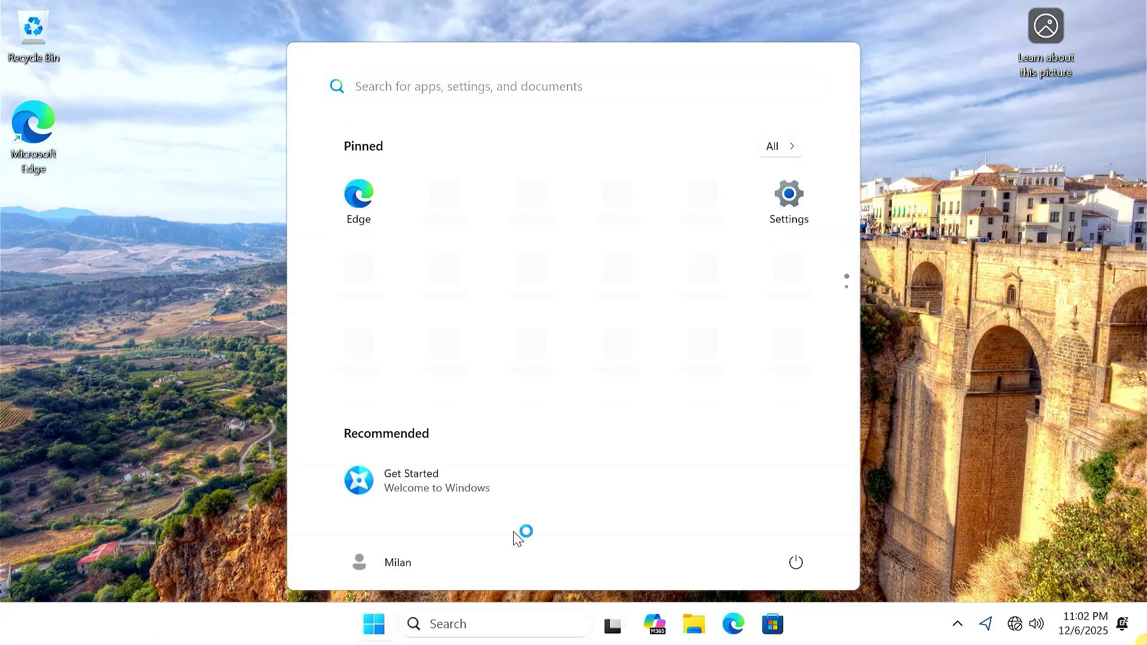
Join the TP-Link_1084 Wi-Fi network from quick settings, entering the network password.
left_click(943, 454)
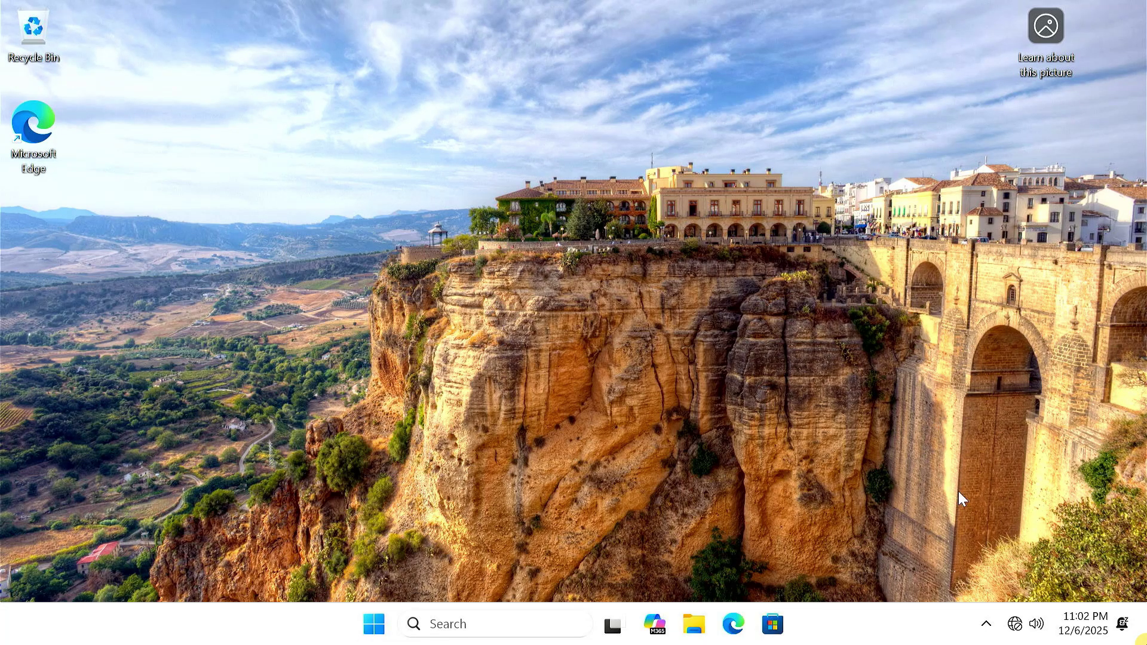
left_click(1014, 625)
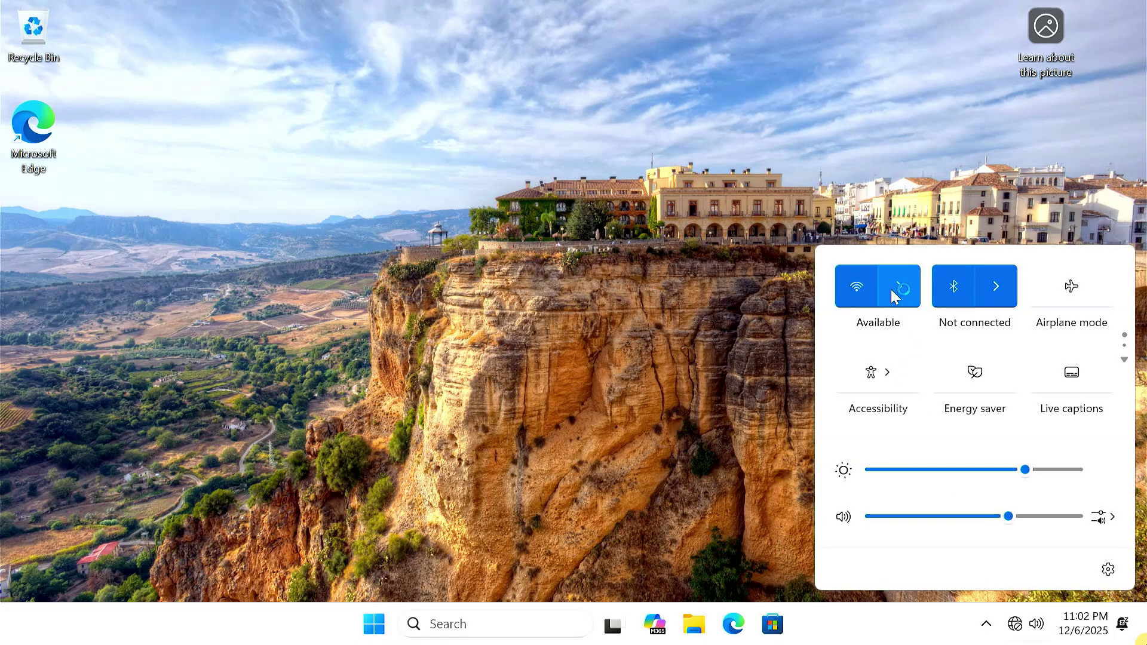
left_click(891, 297)
left_click(1024, 385)
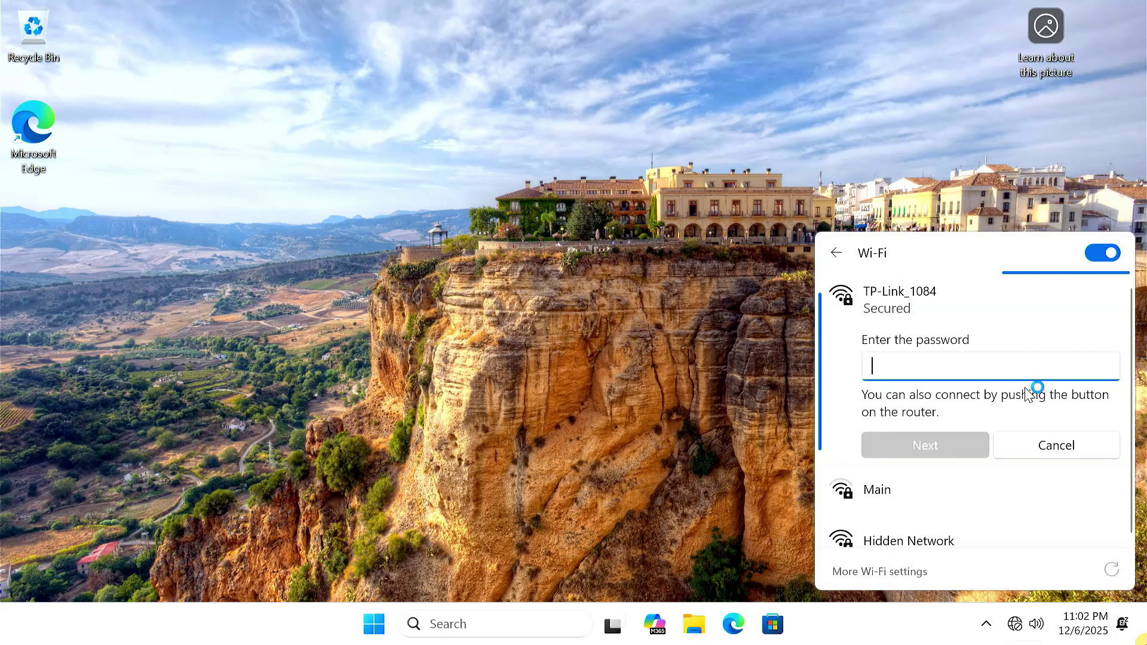
type("••")
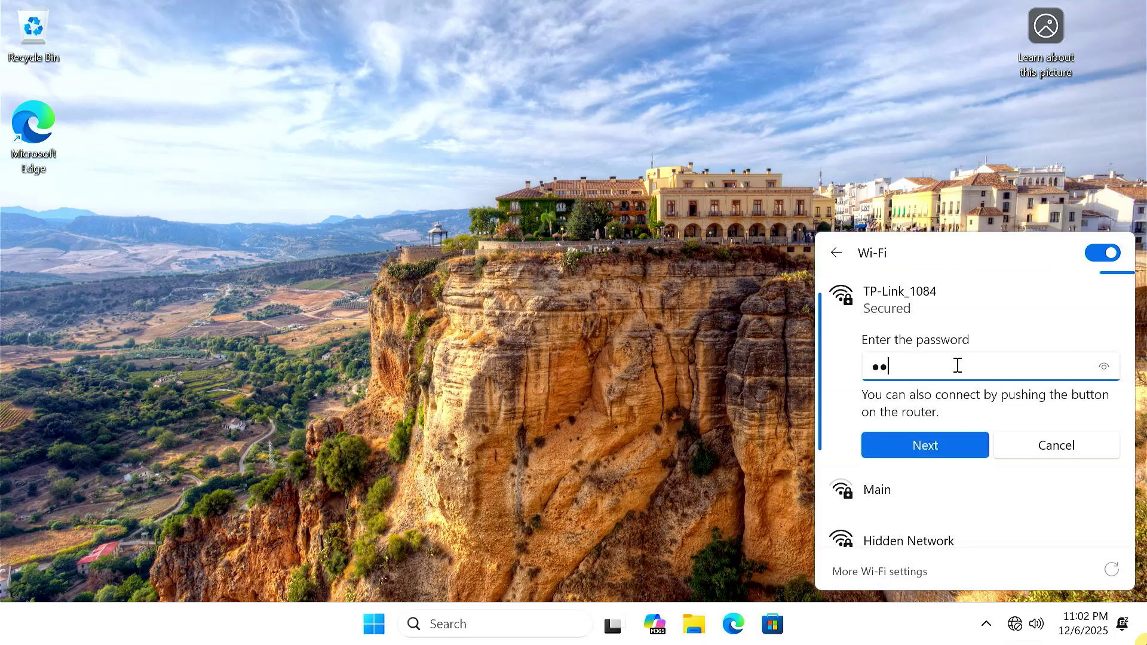
type("••••••")
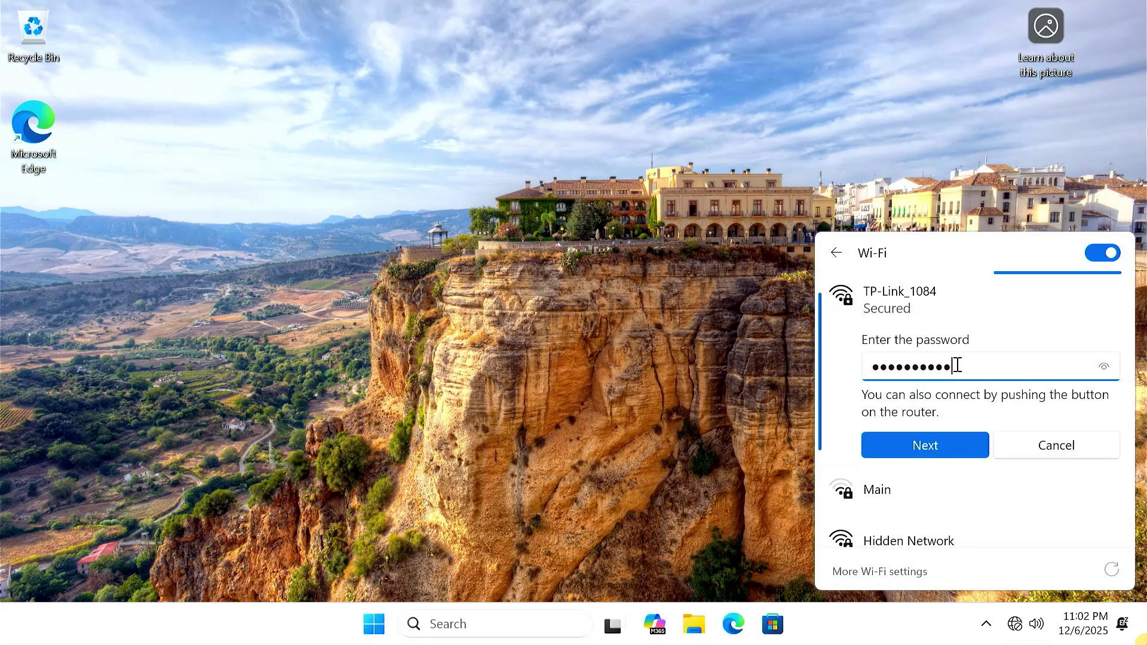
left_click(937, 437)
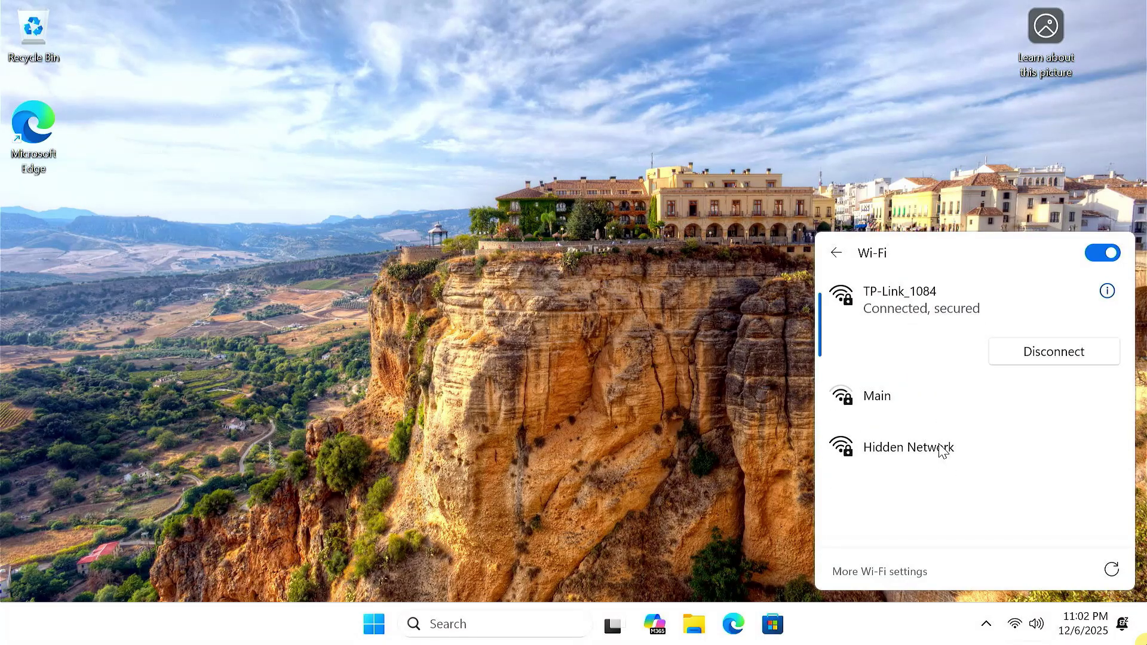
Run winver to confirm Windows 11 version 25H2.
left_click(635, 335)
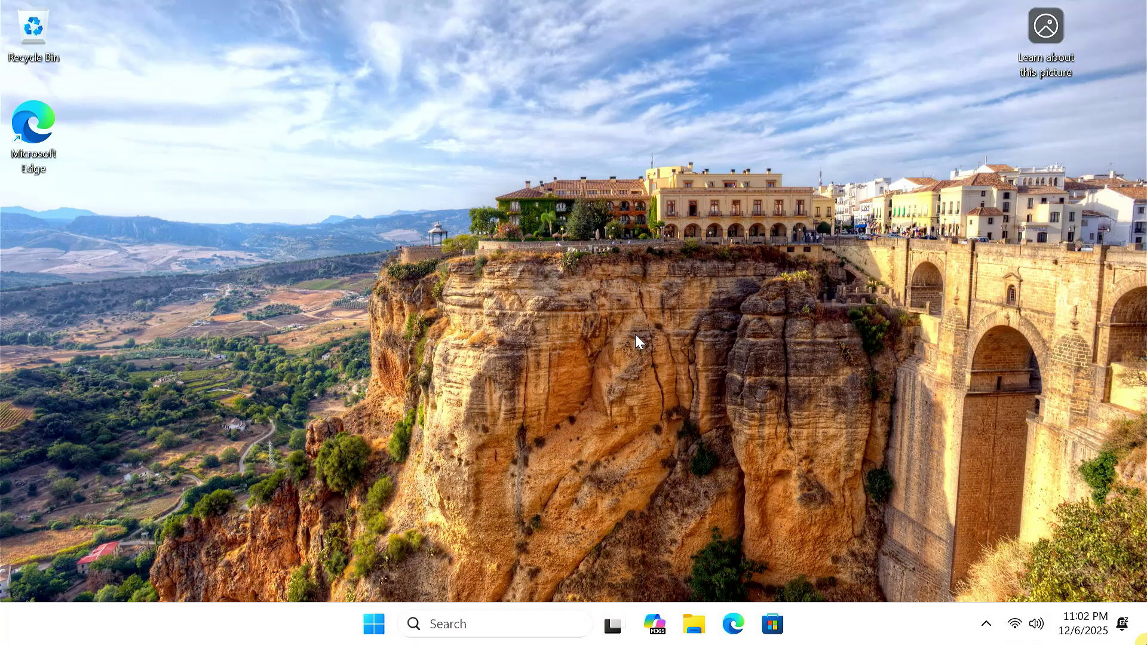
key("super+r")
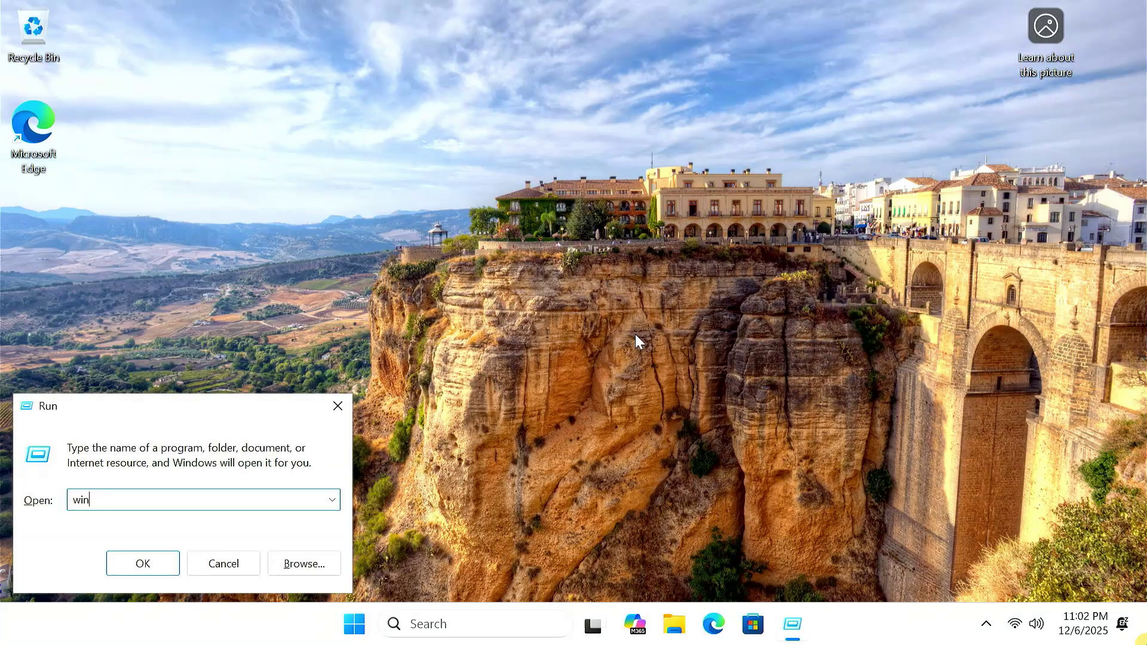
key("Return")
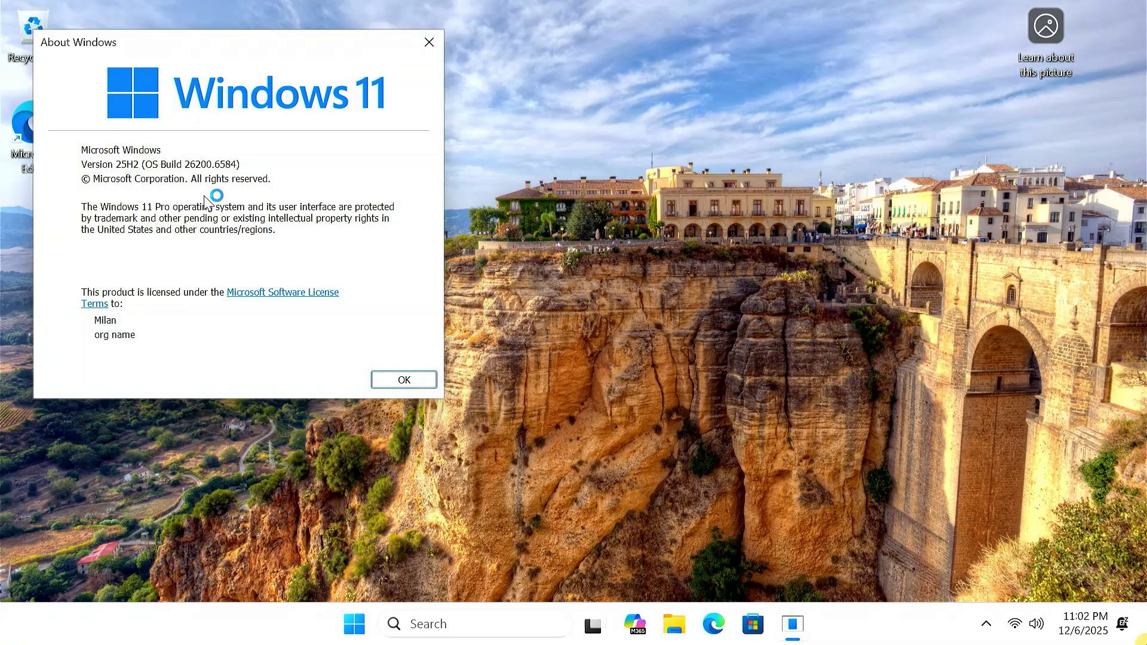
left_click(388, 379)
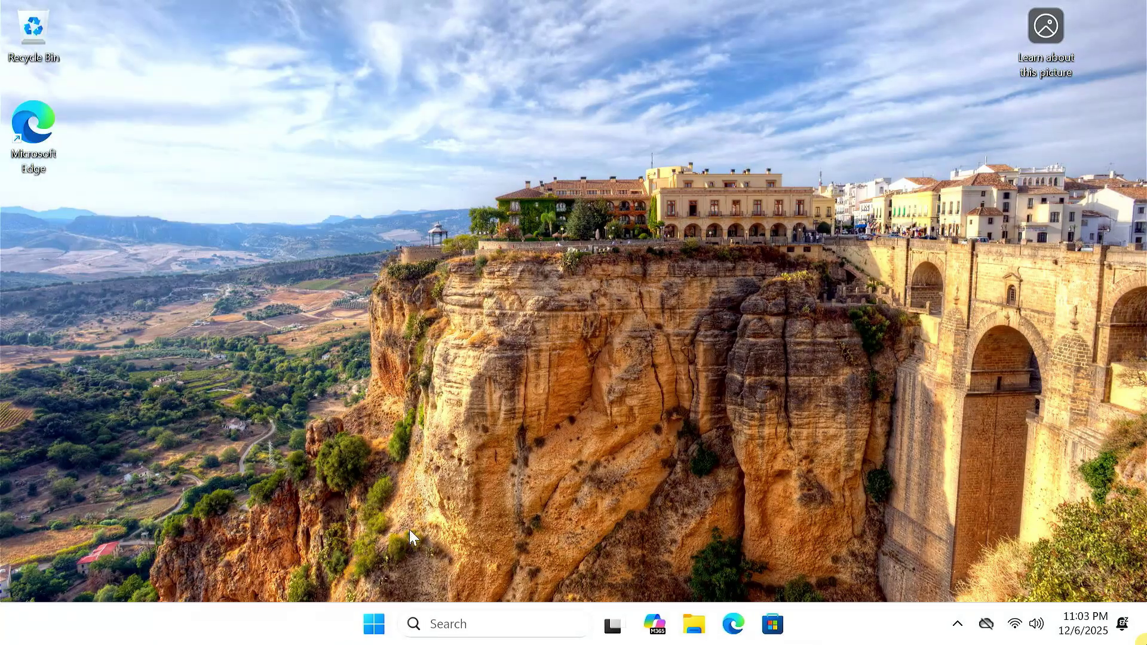
Open Settings > Accounts to see the local administrator account.
left_click(375, 624)
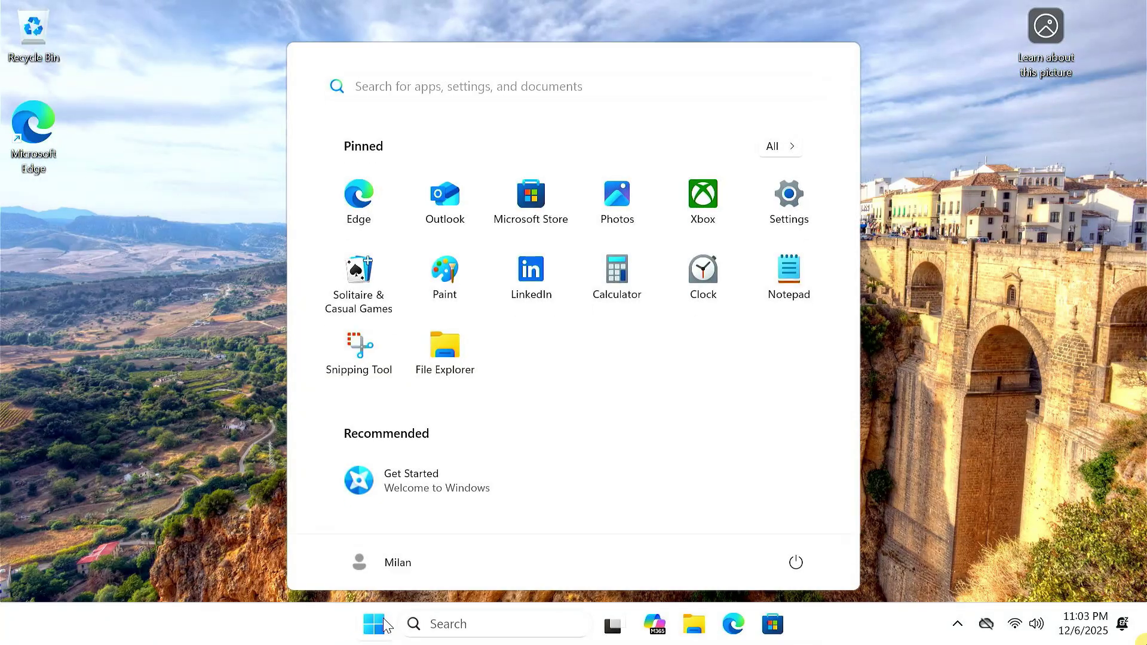
left_click(765, 215)
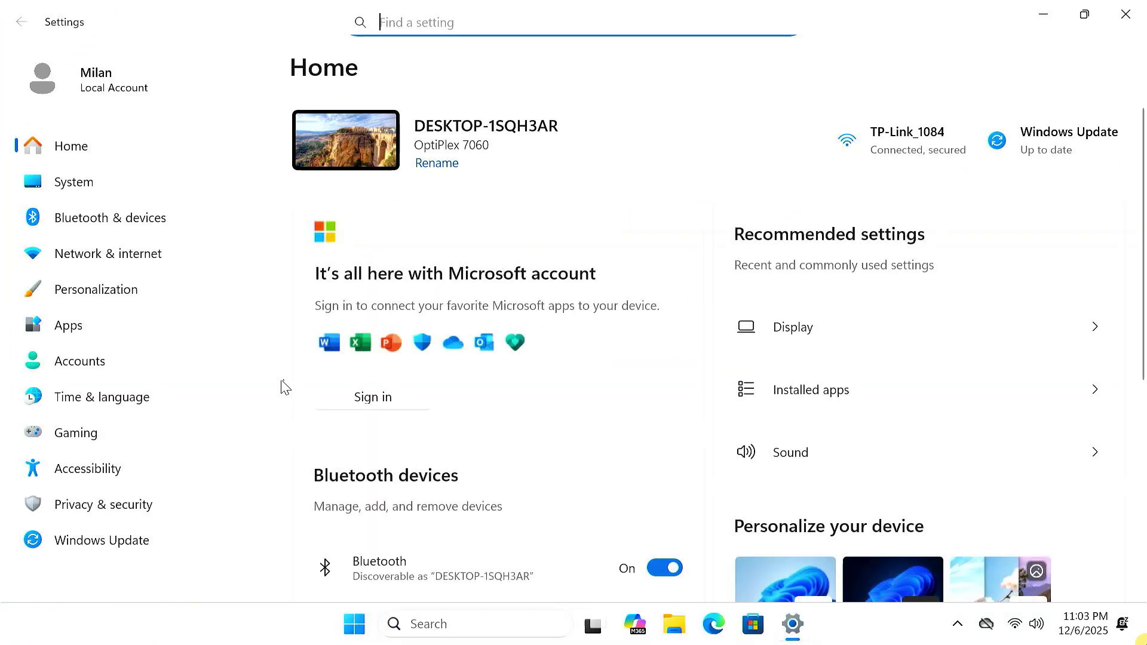
left_click(118, 365)
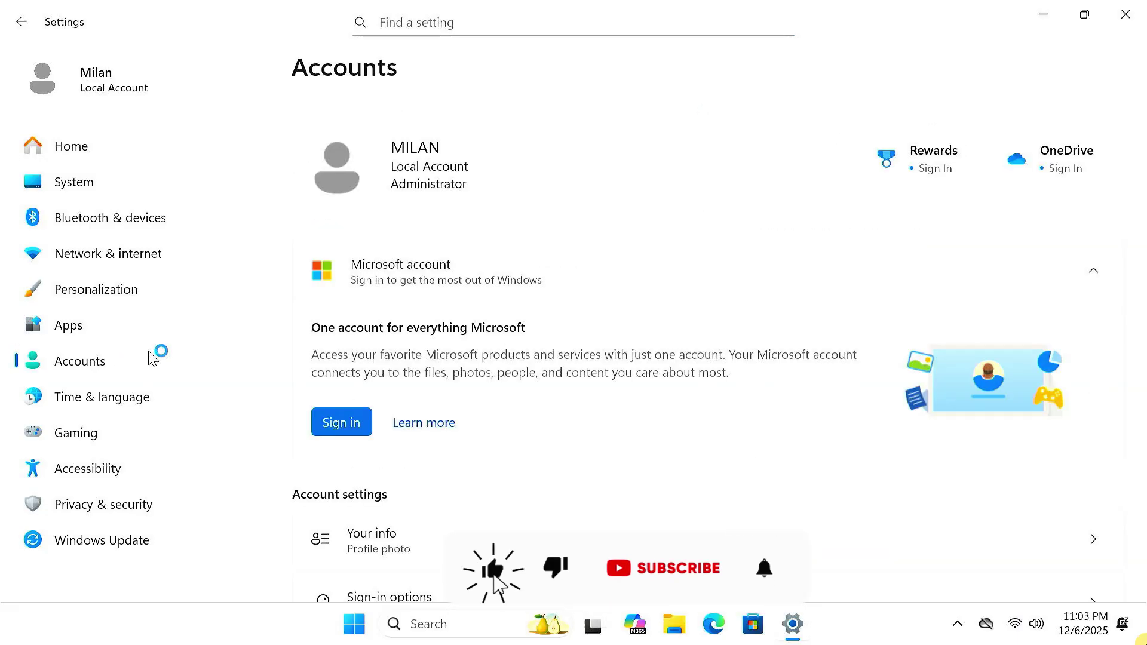